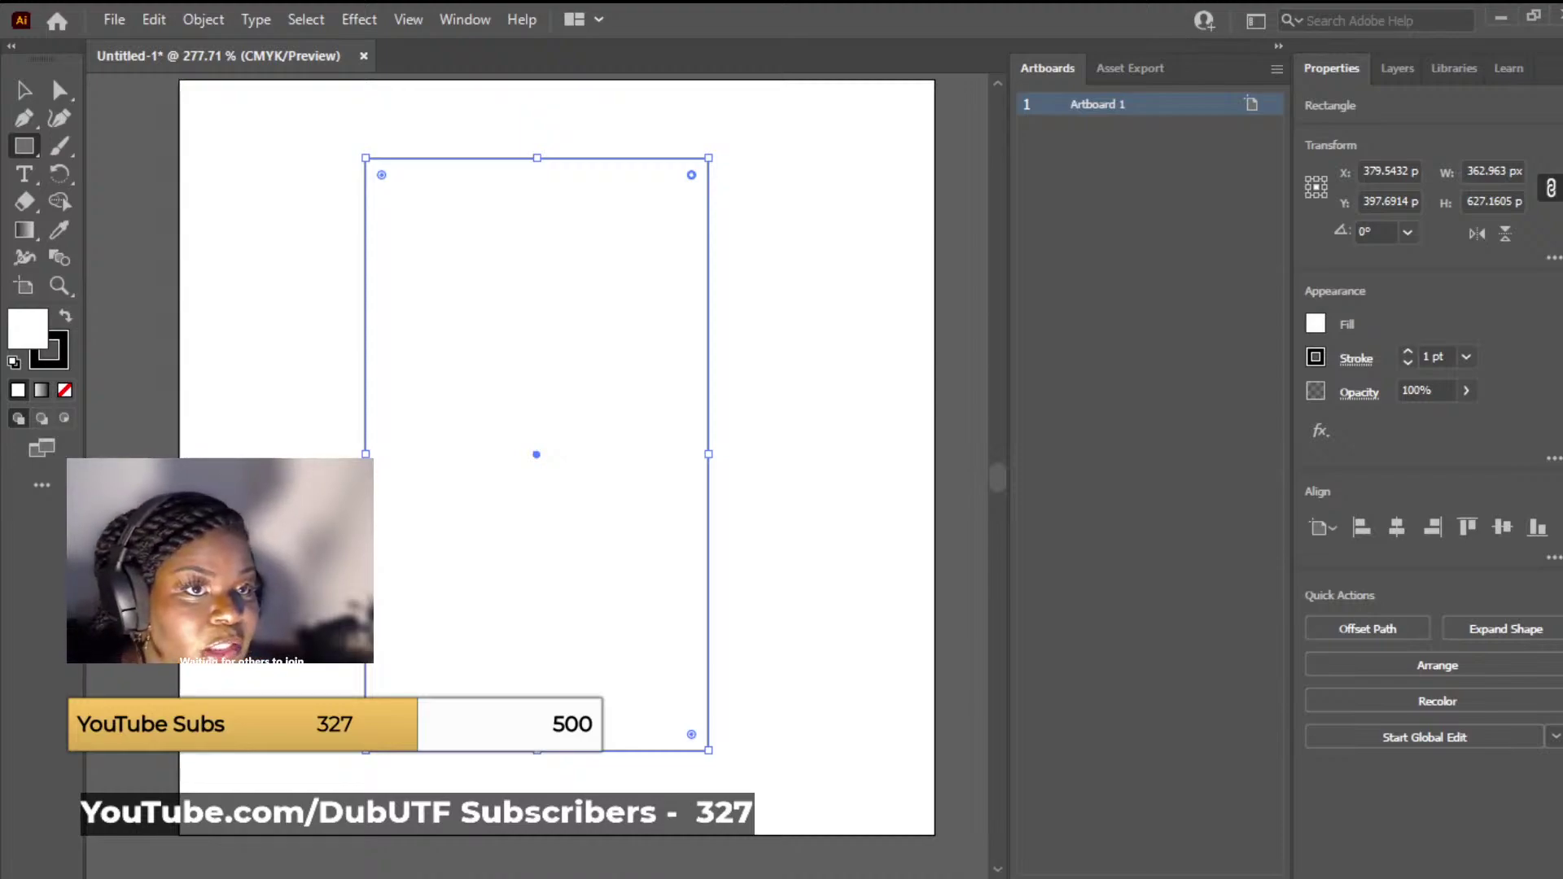
Step: Try fully rounding only the rectangle's upper-right corner, and restore it to a square corner
drag(691, 174, 244, 456)
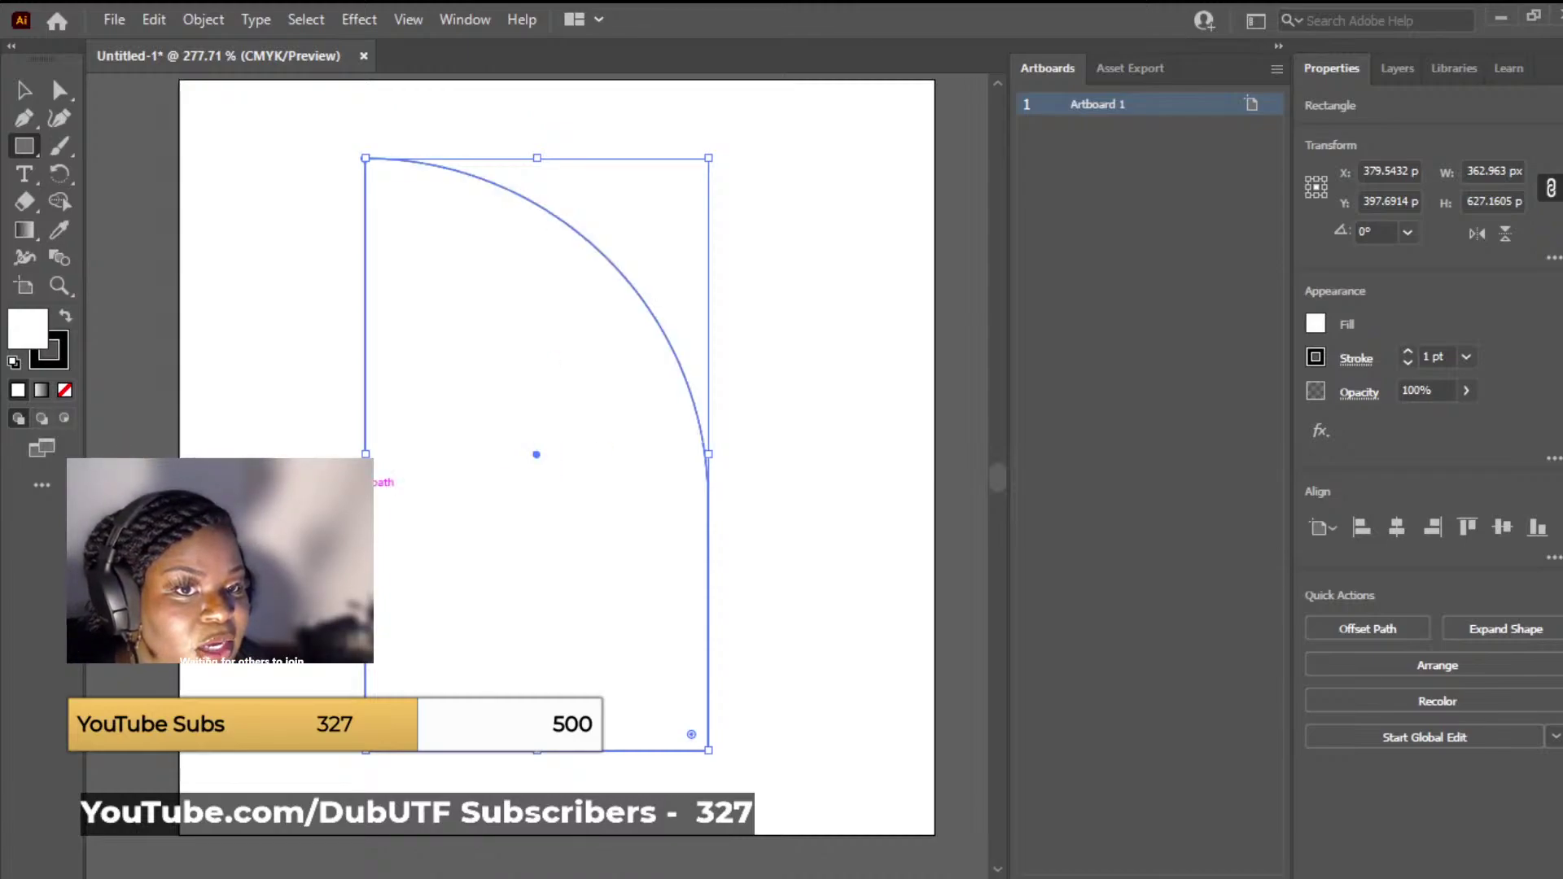
drag(373, 480, 715, 149)
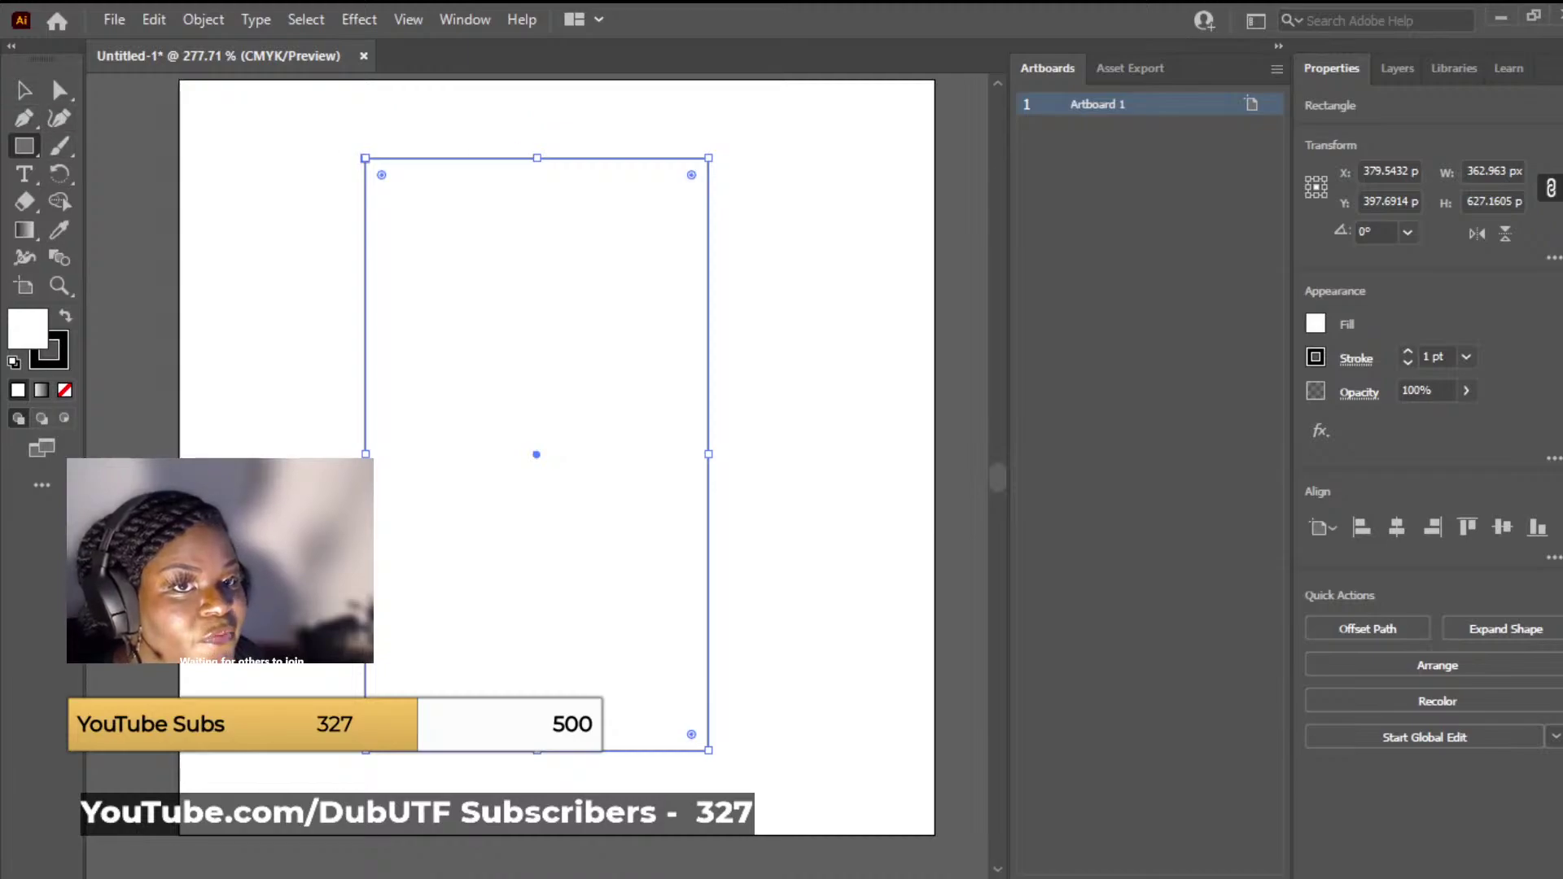
mouse_move(381, 174)
mouse_down()
mouse_move(415, 209)
mouse_move(379, 170)
mouse_up()
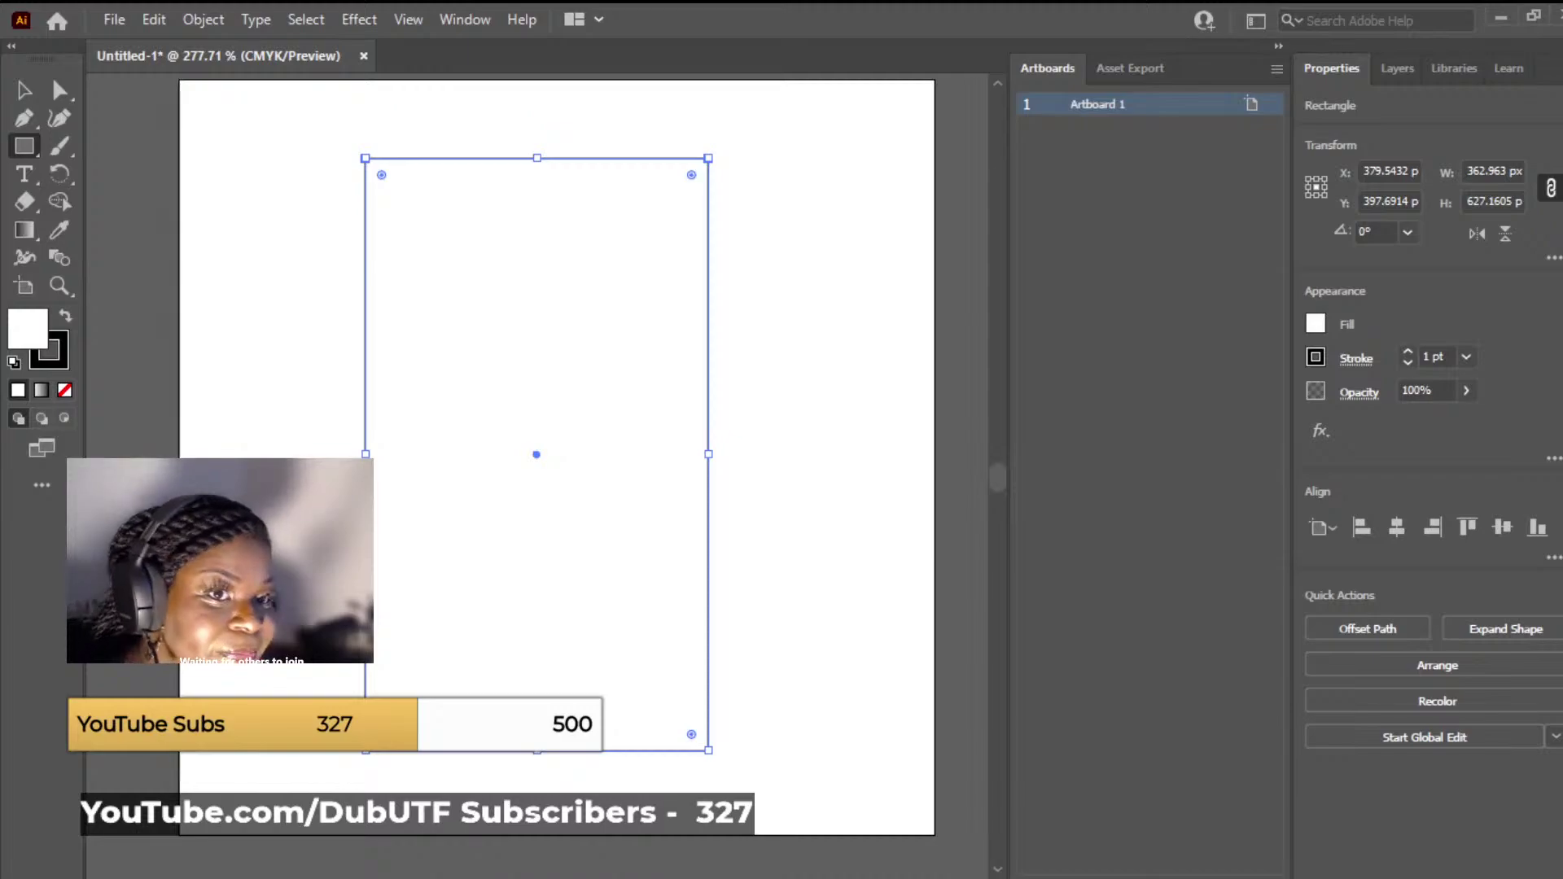
Step: Try rounding all four corners of the rectangle by different amounts, and restore the square corners
drag(691, 176, 588, 277)
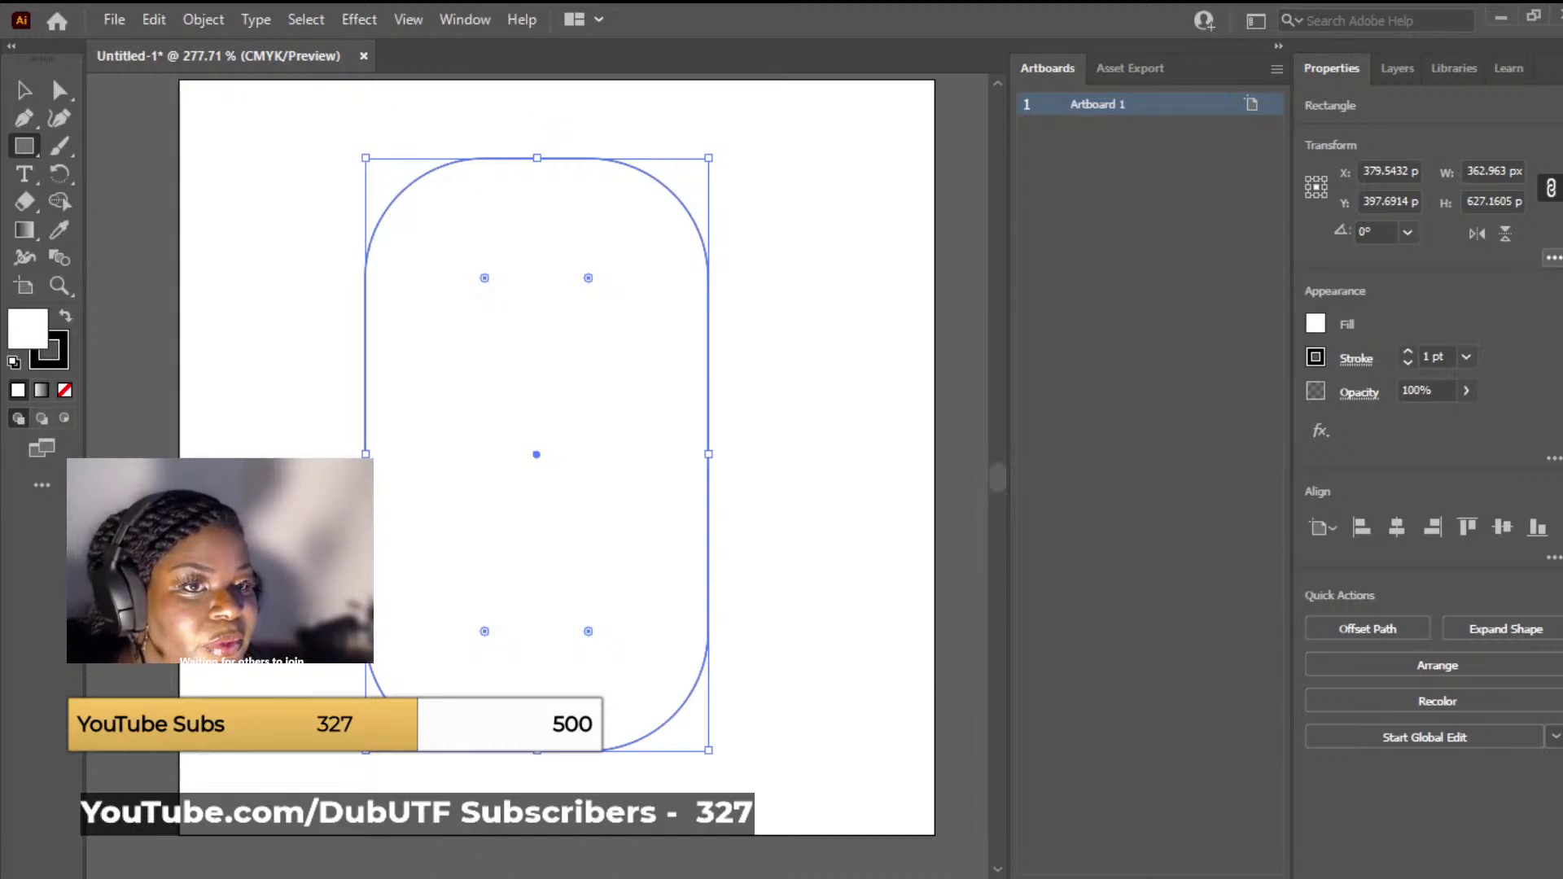
drag(589, 277, 928, 210)
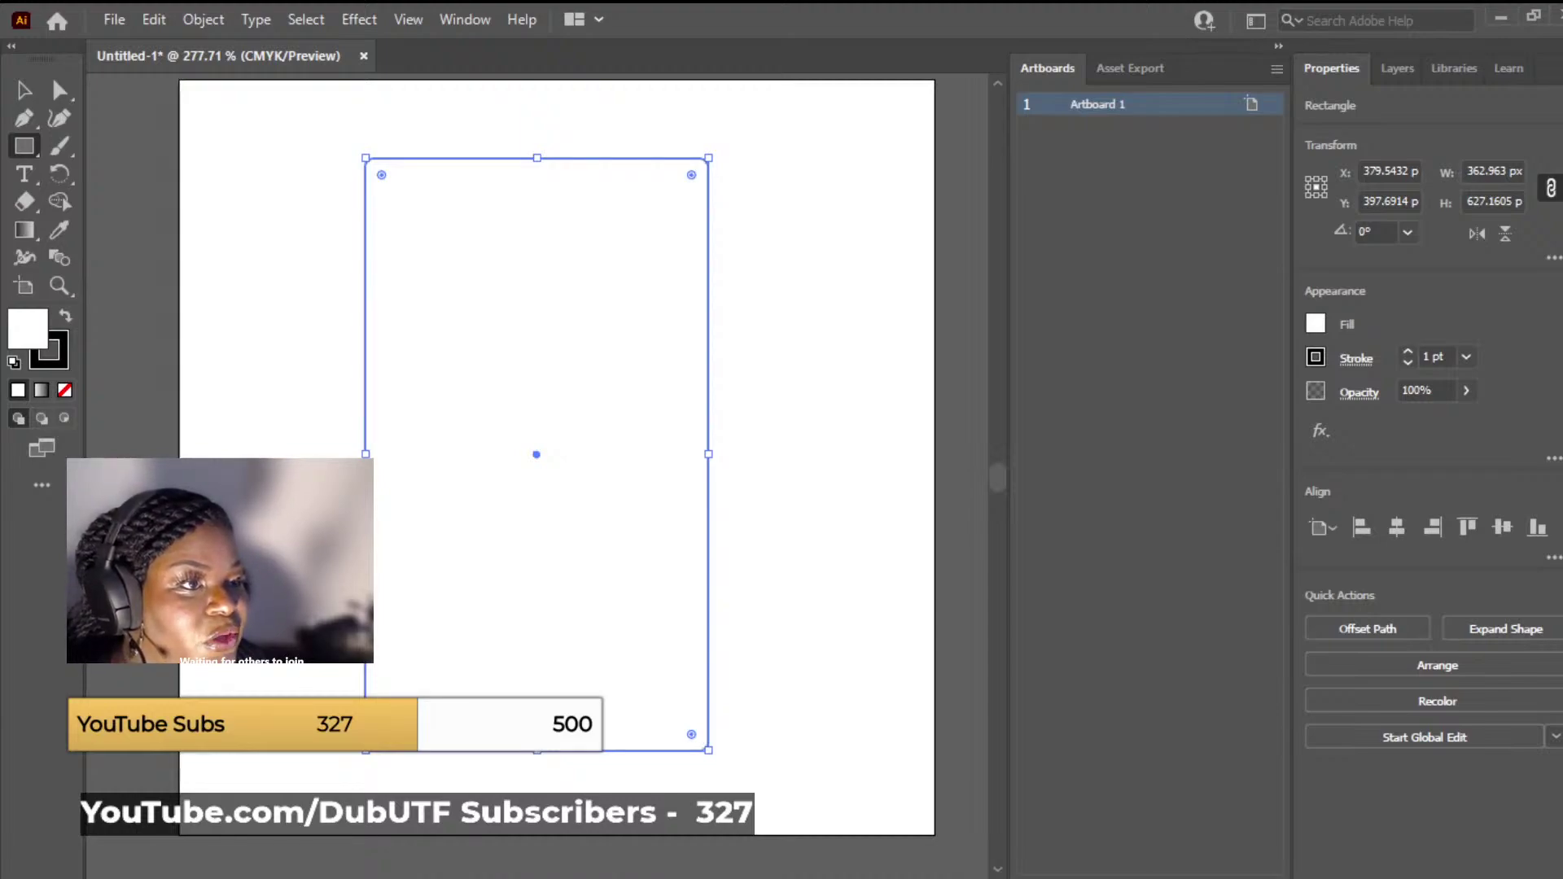
drag(691, 174, 679, 187)
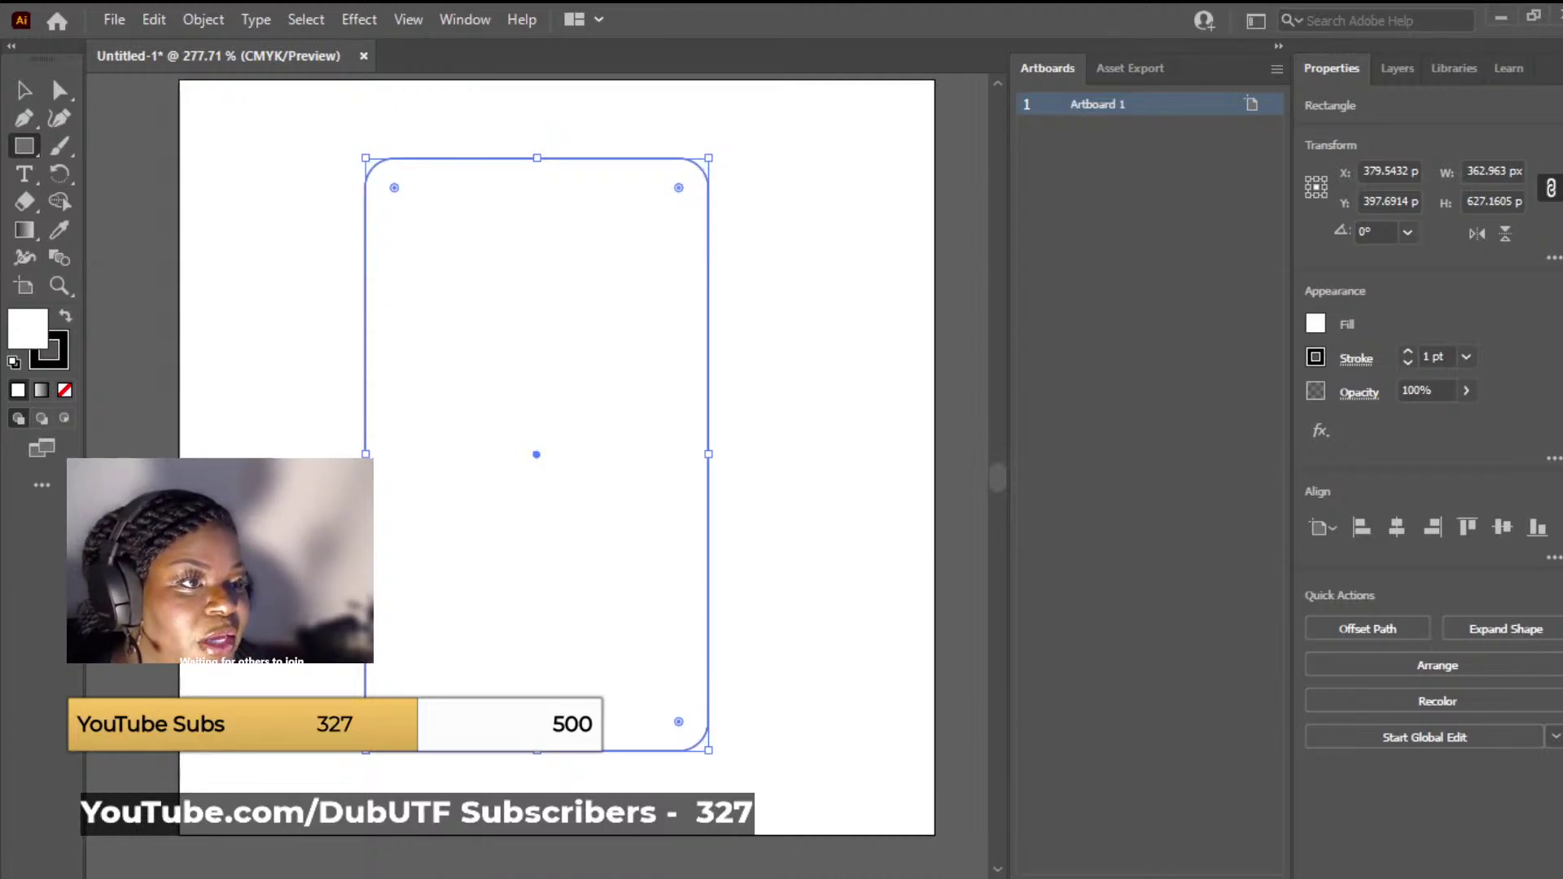
drag(678, 188, 676, 190)
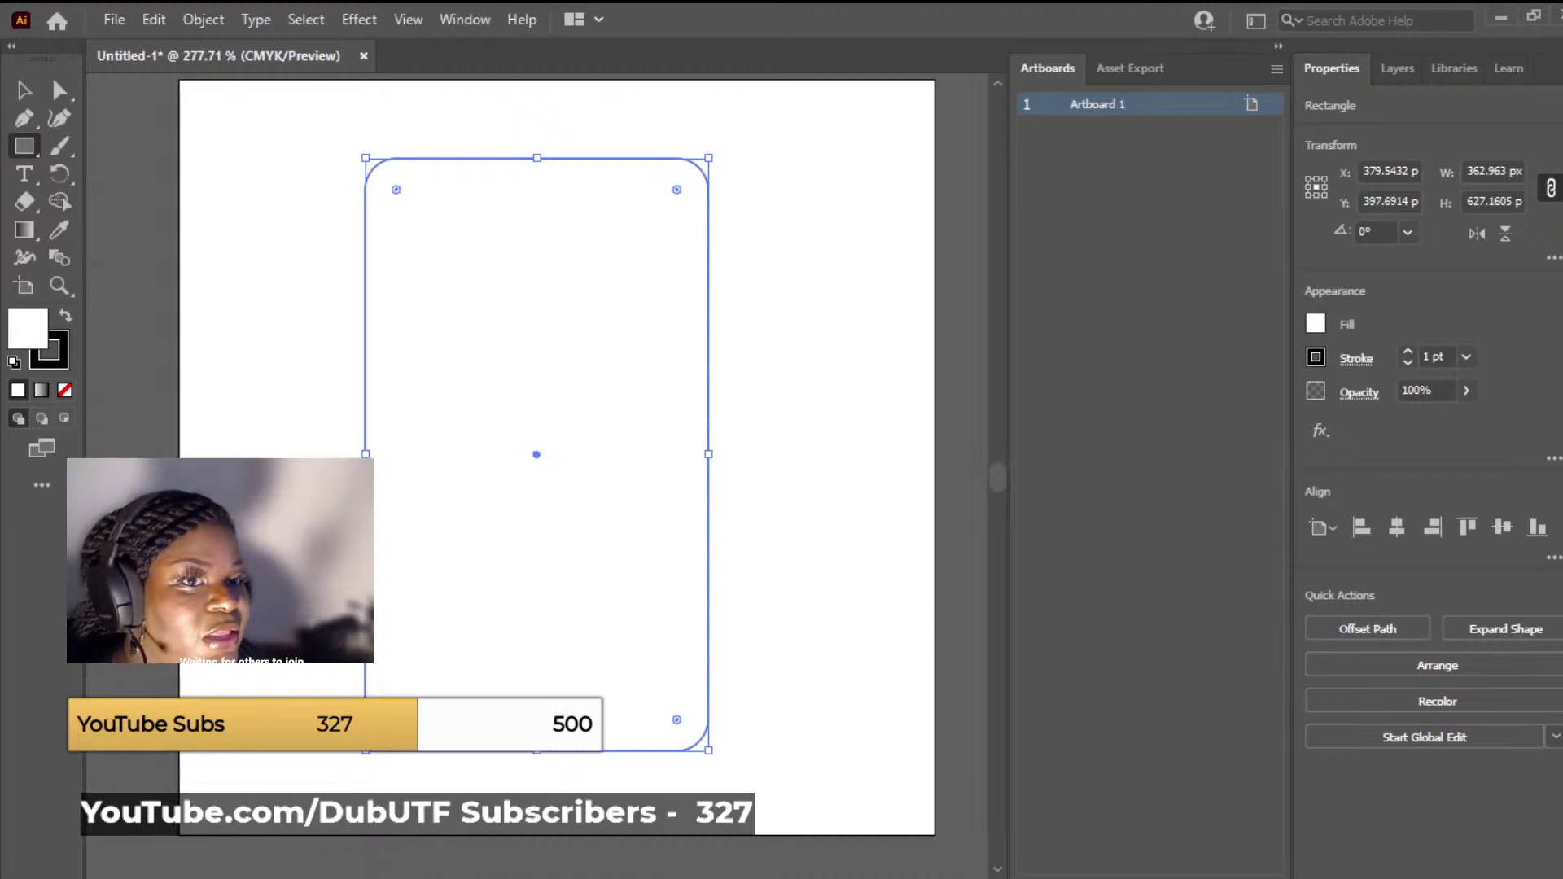
drag(676, 190, 920, 167)
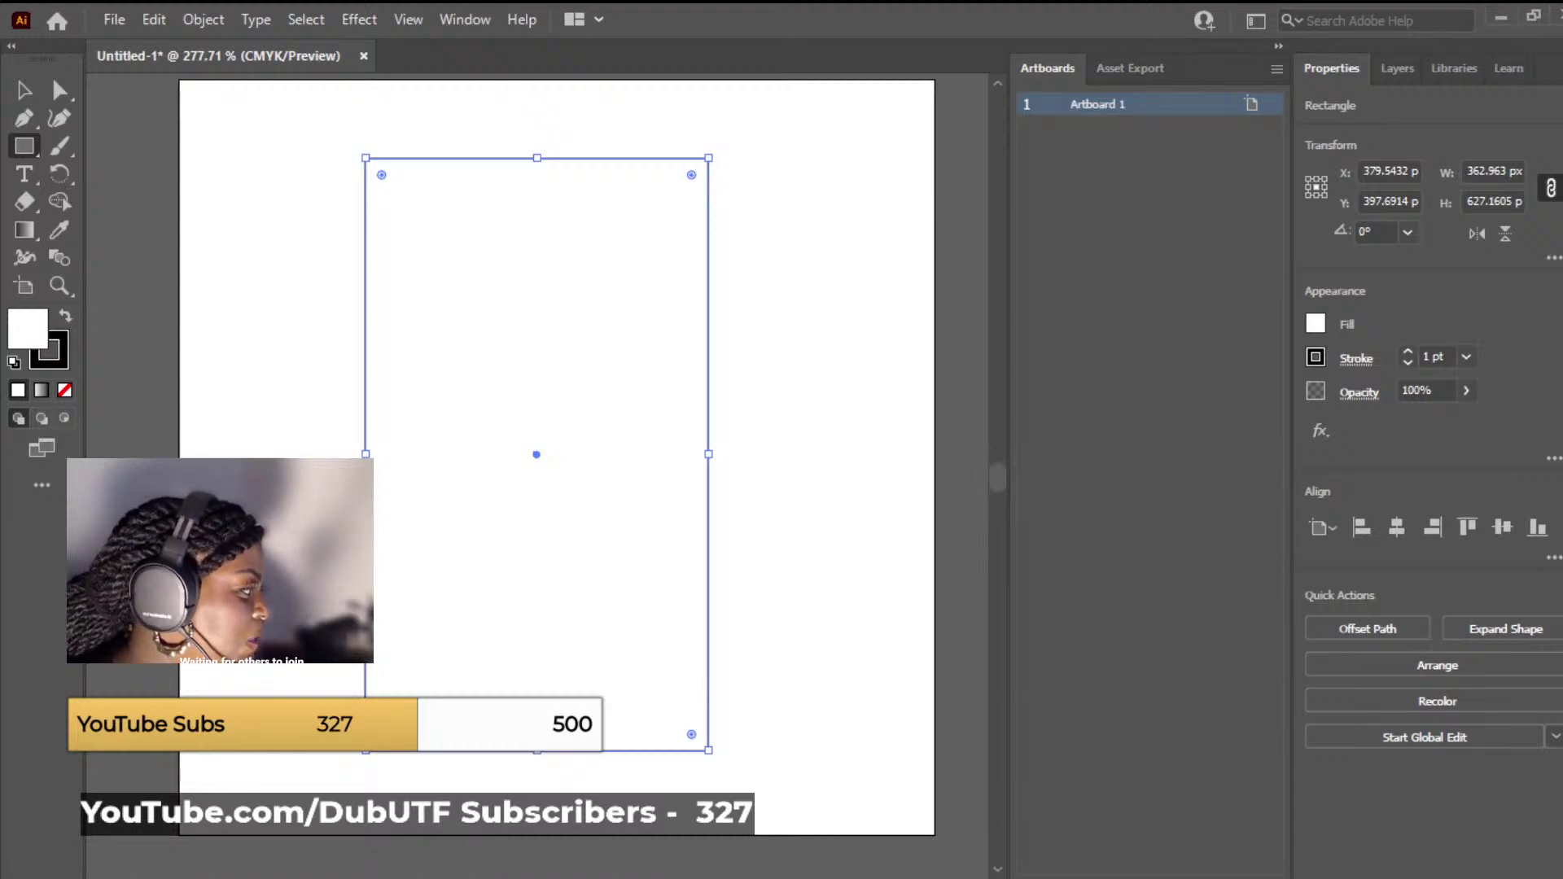
scroll(538, 454, down, 3)
scroll(537, 454, up, 5)
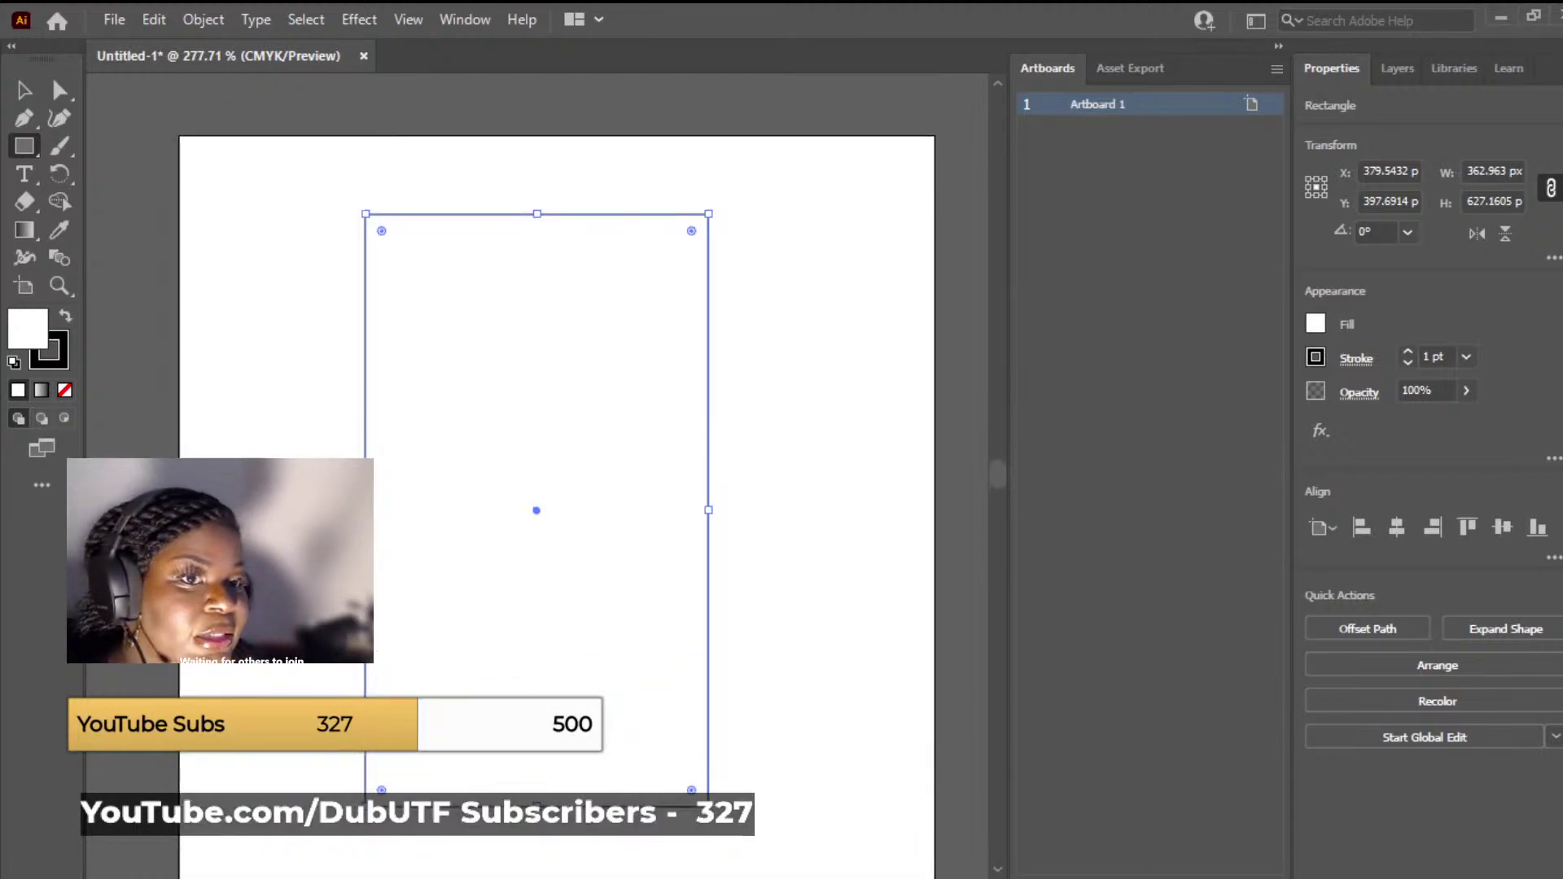
scroll(538, 454, down, 2)
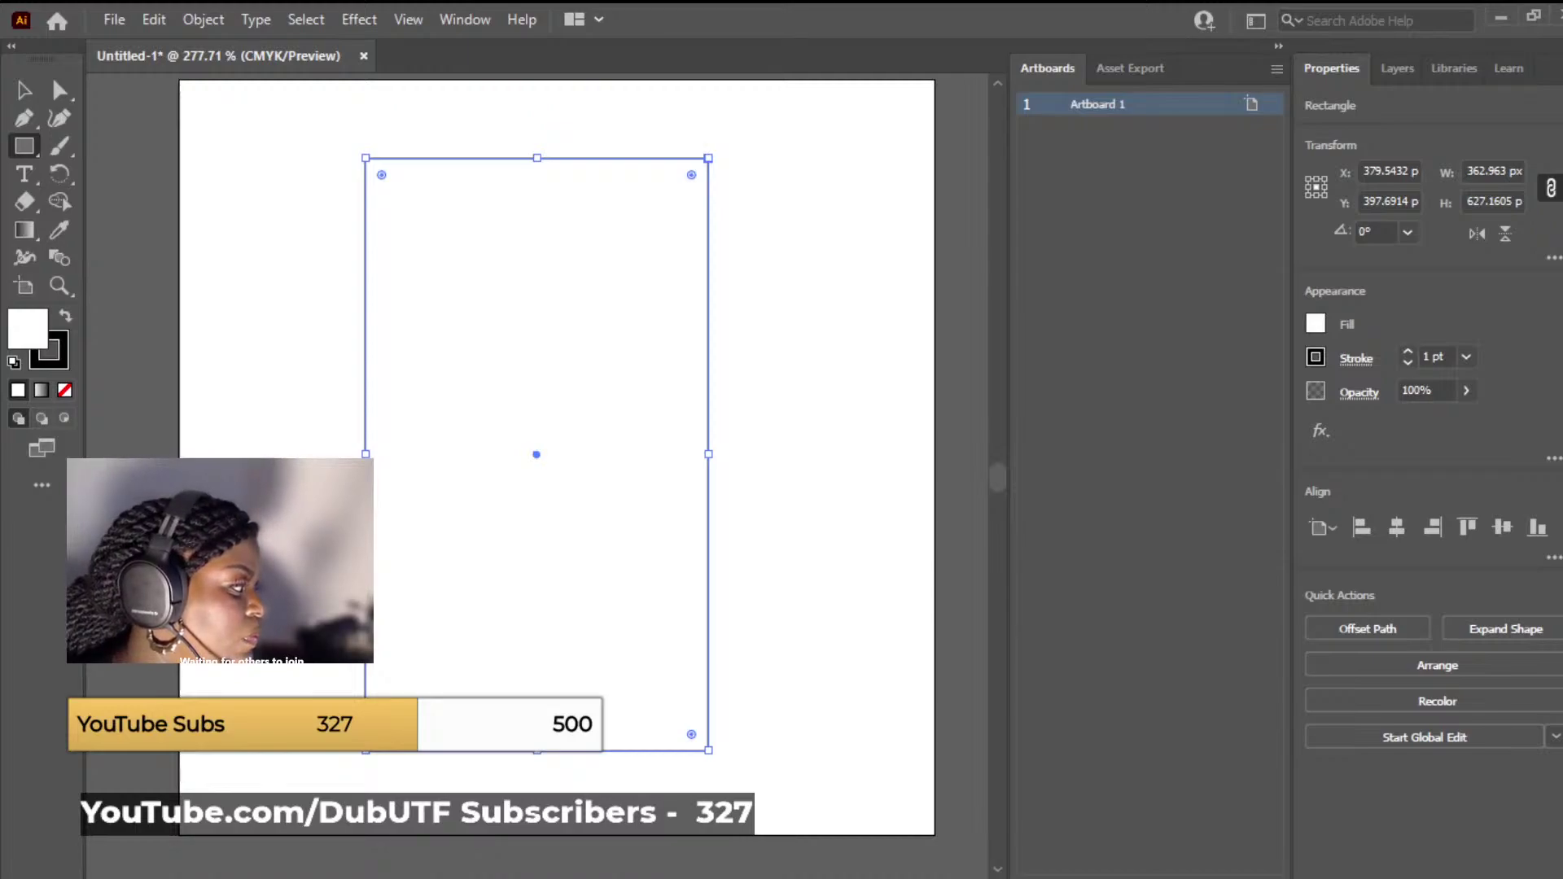
Step: Round all four corners of the tall rectangle slightly and deselect it
mouse_move(691, 175)
mouse_down()
mouse_move(606, 260)
mouse_move(674, 192)
mouse_up()
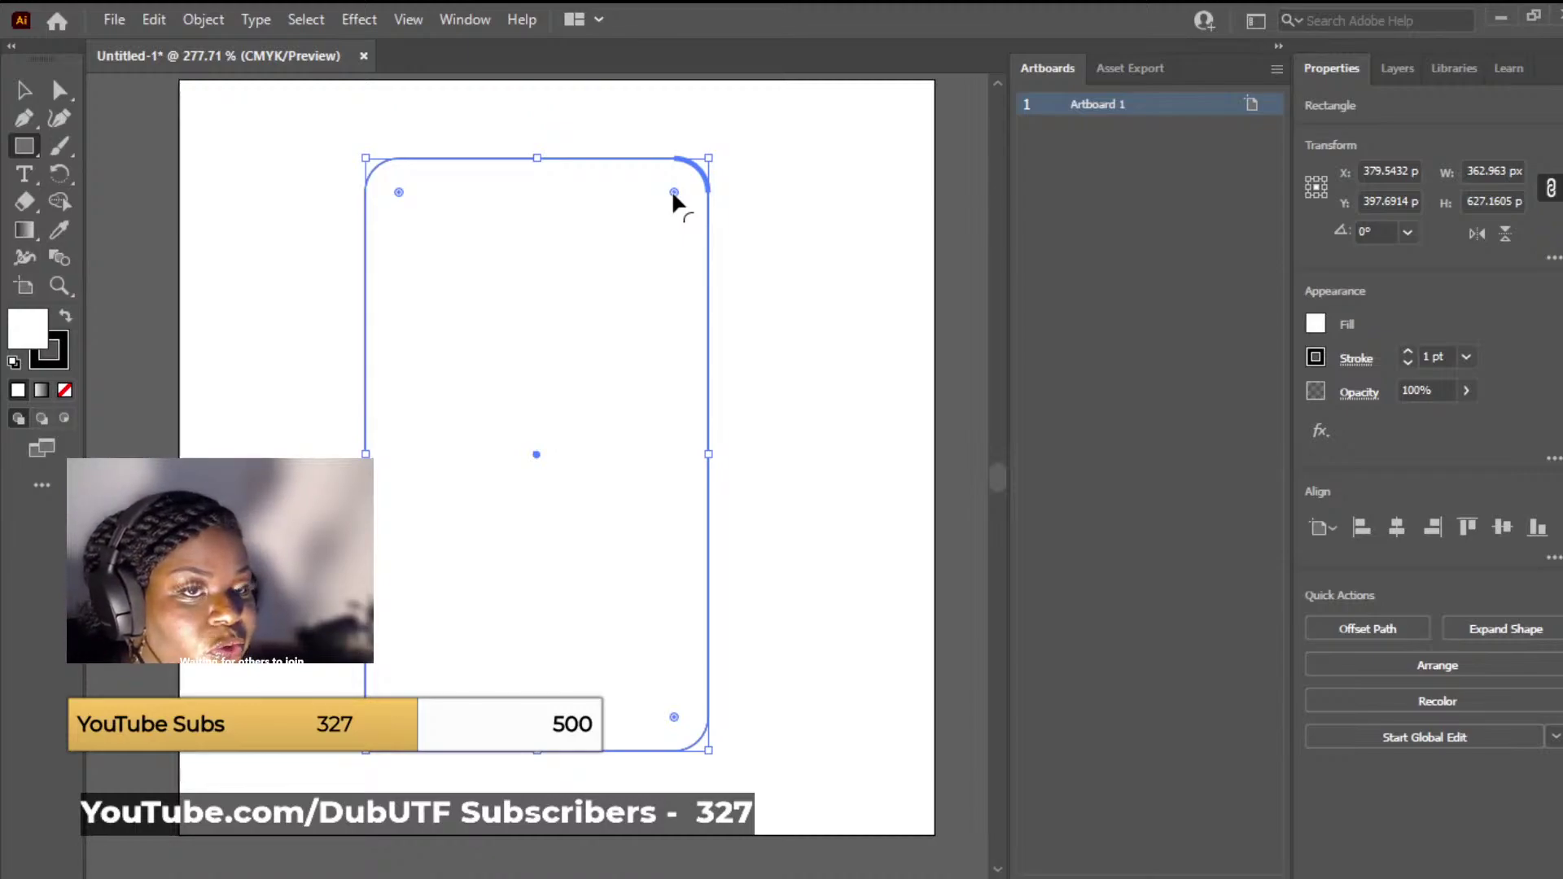
drag(663, 194, 626, 241)
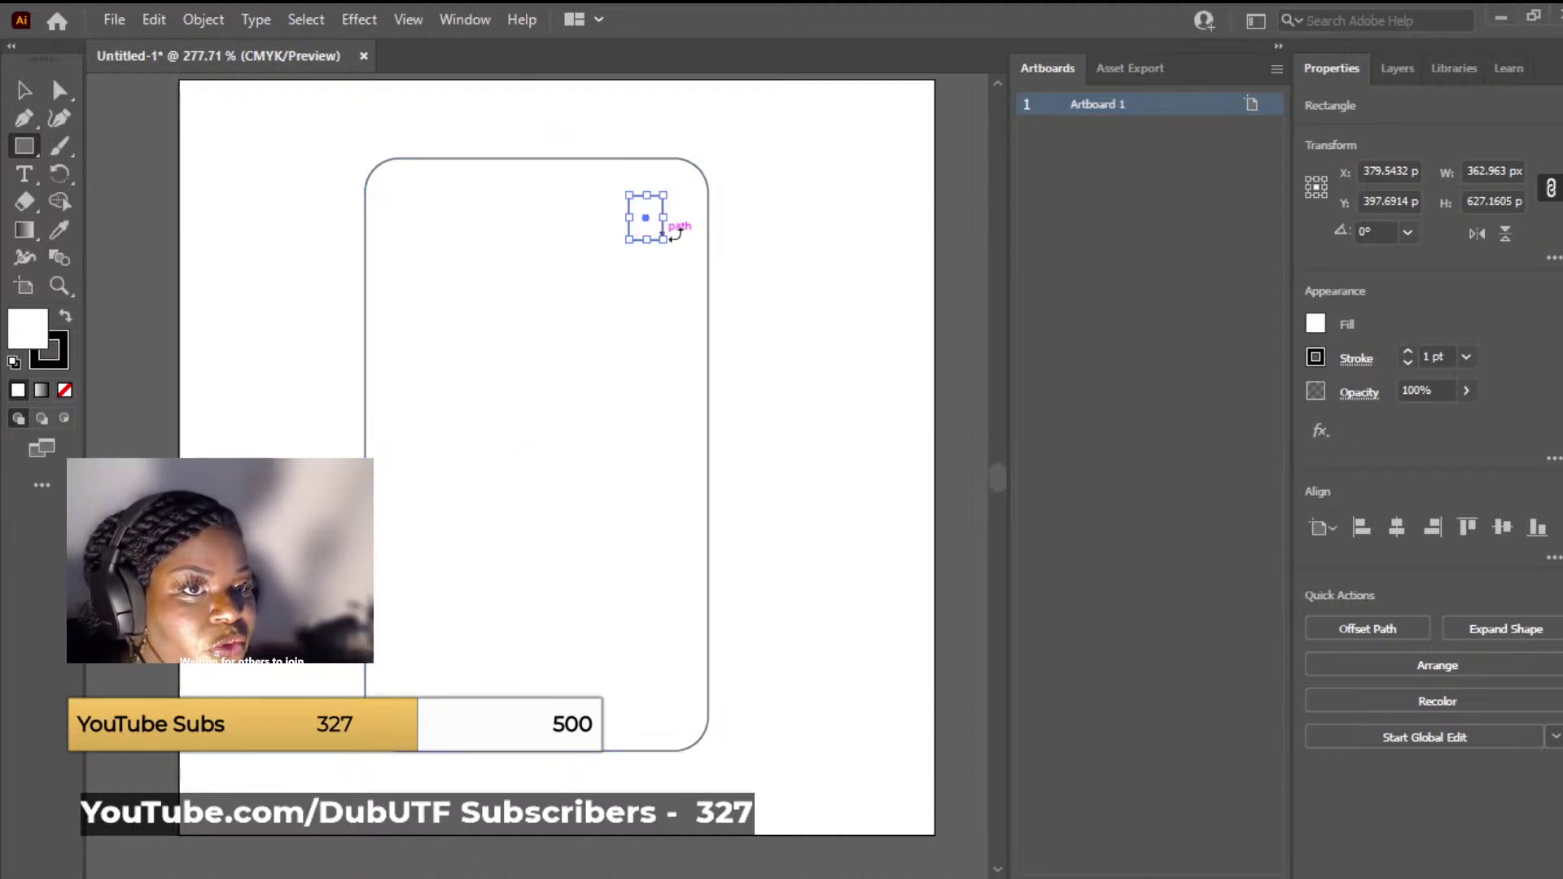
key(ctrl+z)
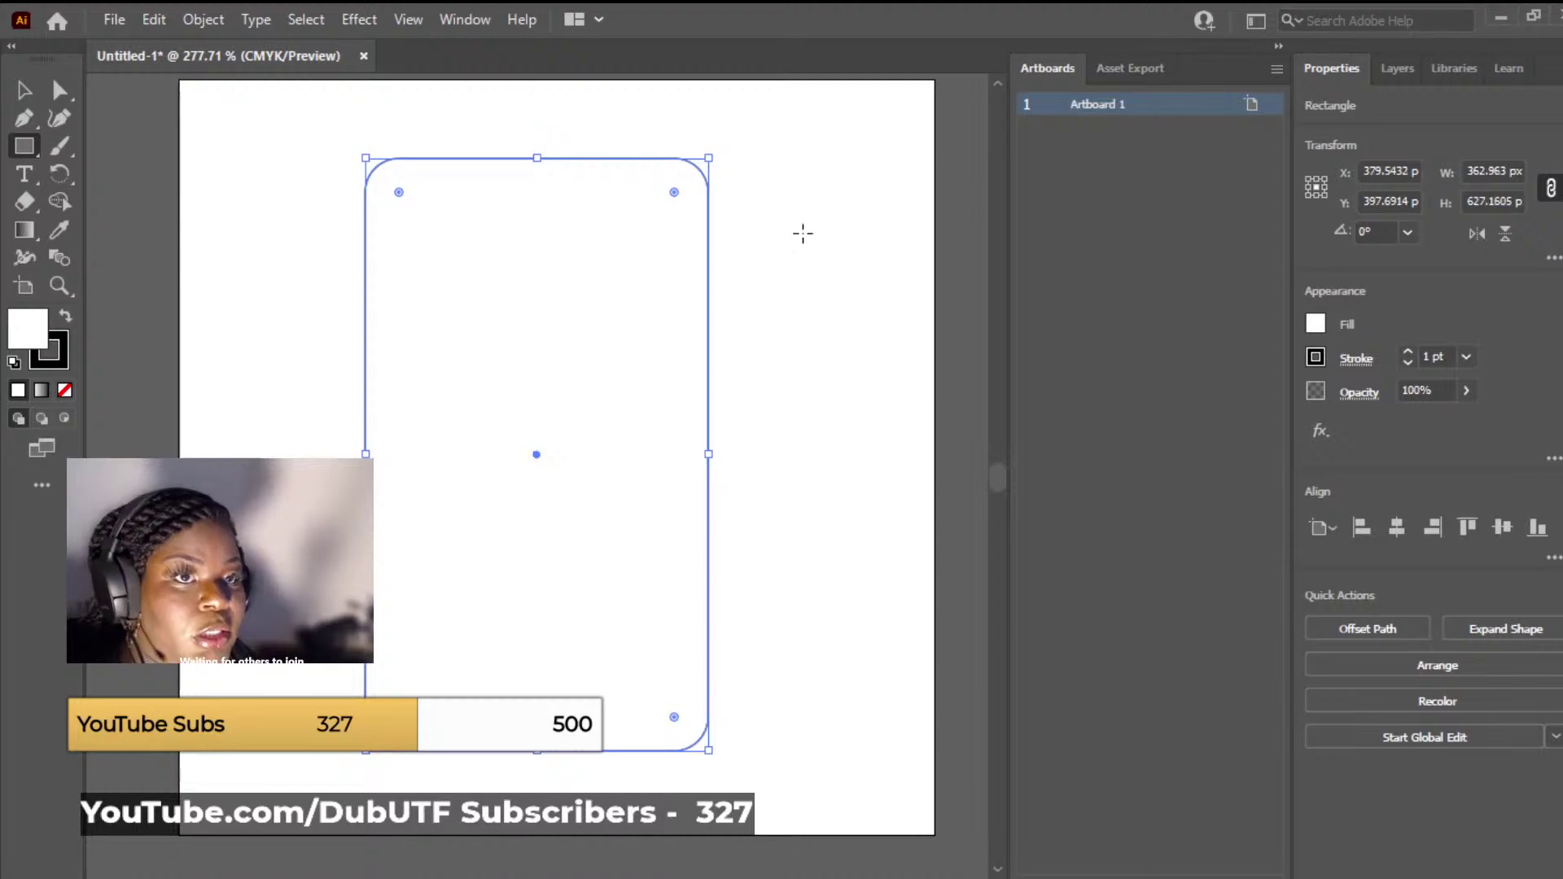
click(22, 94)
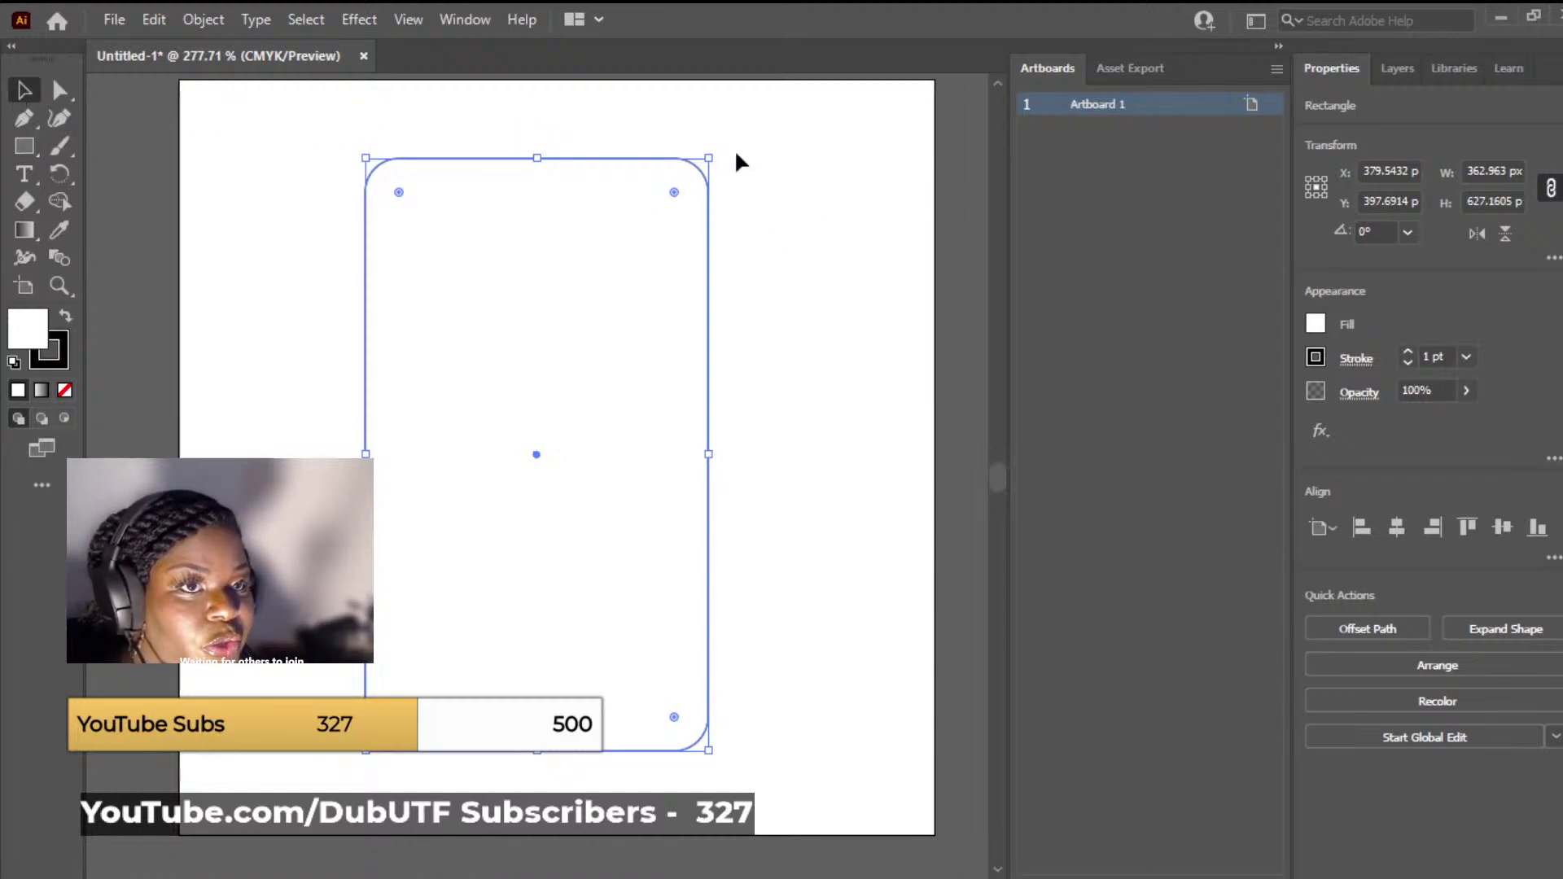
click(725, 167)
click(659, 189)
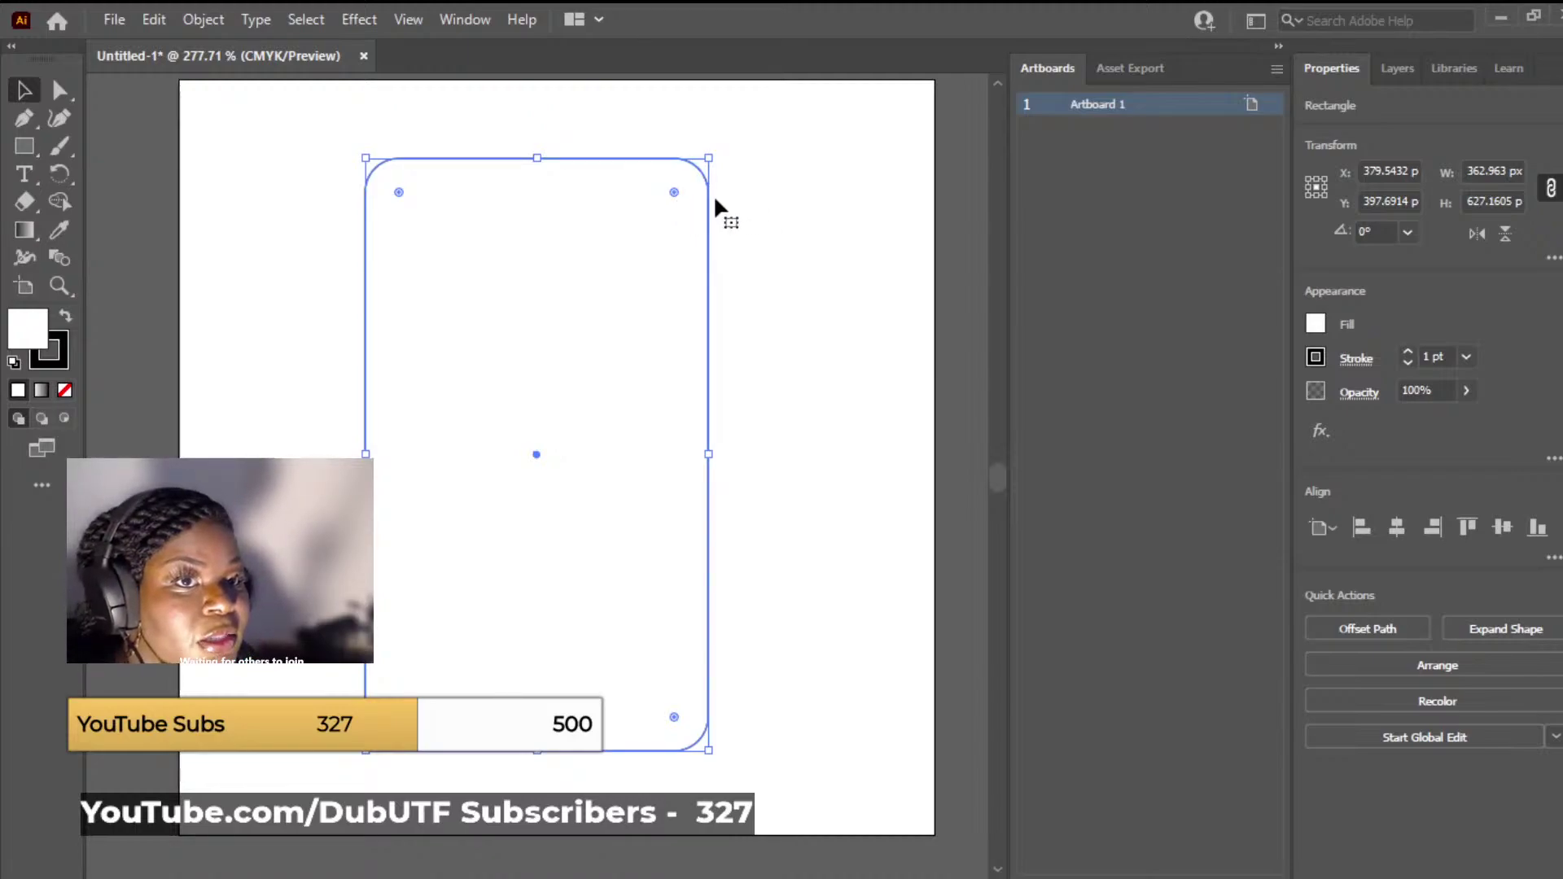
click(747, 204)
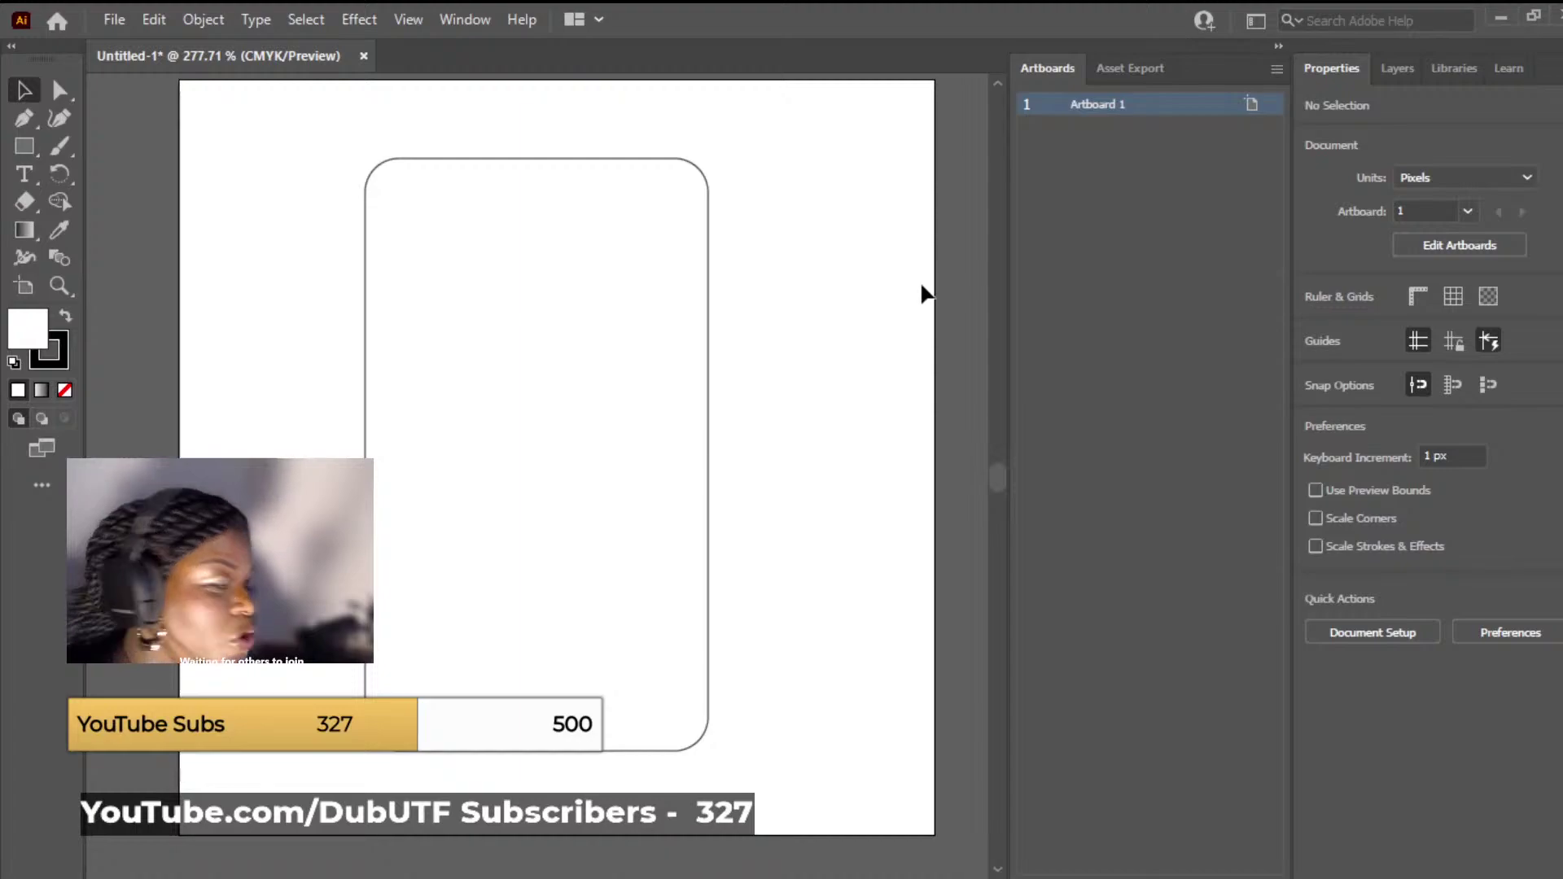
Step: Swap the rounded rectangle's fill and stroke colours so that it is filled with black
click(701, 265)
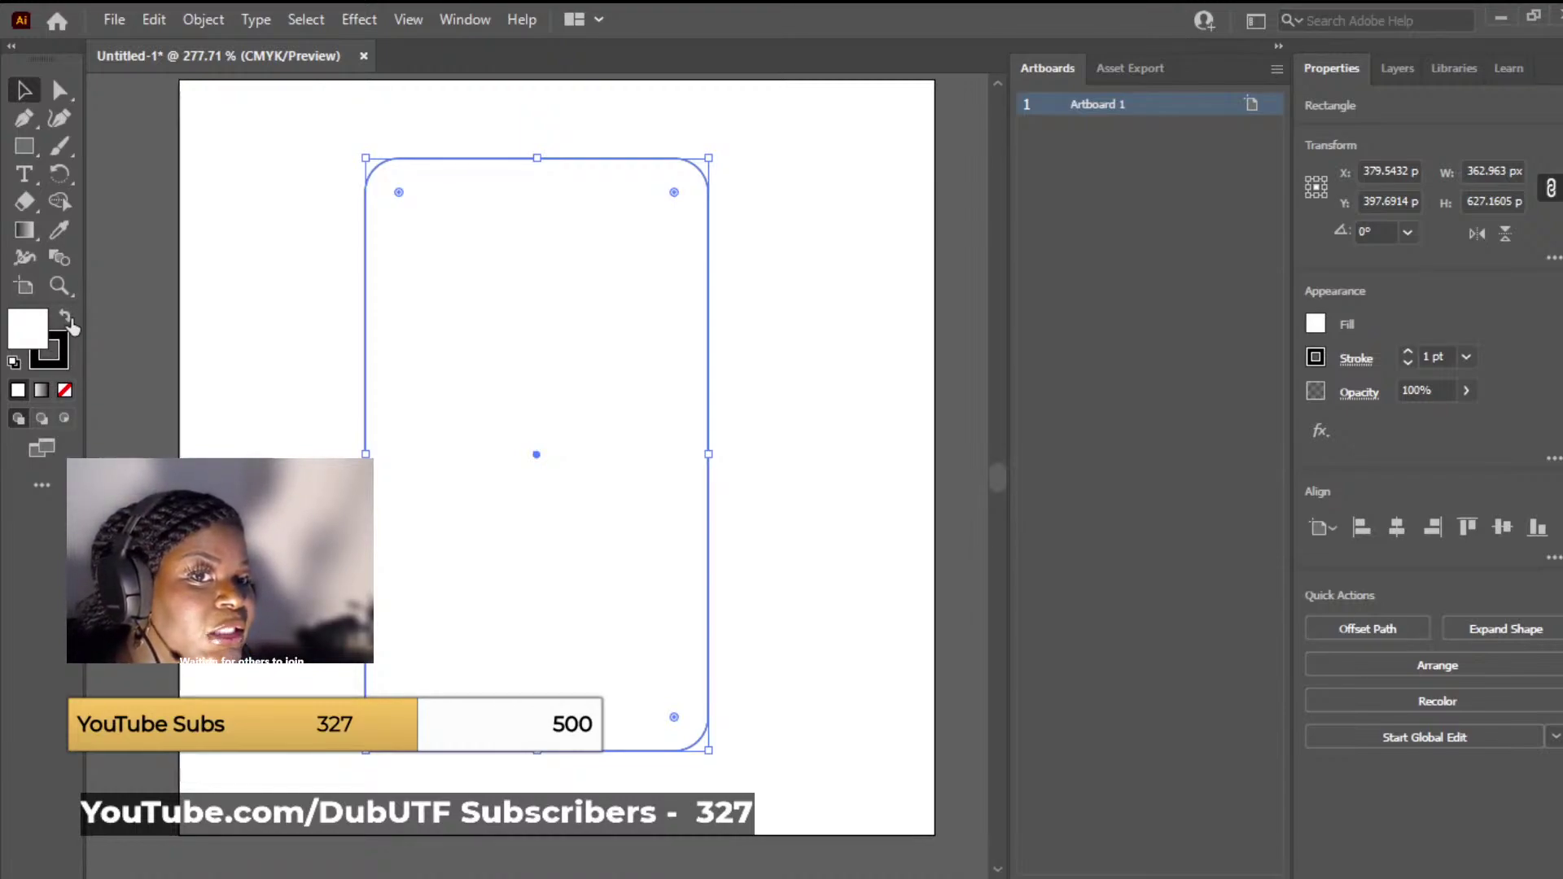
click(69, 321)
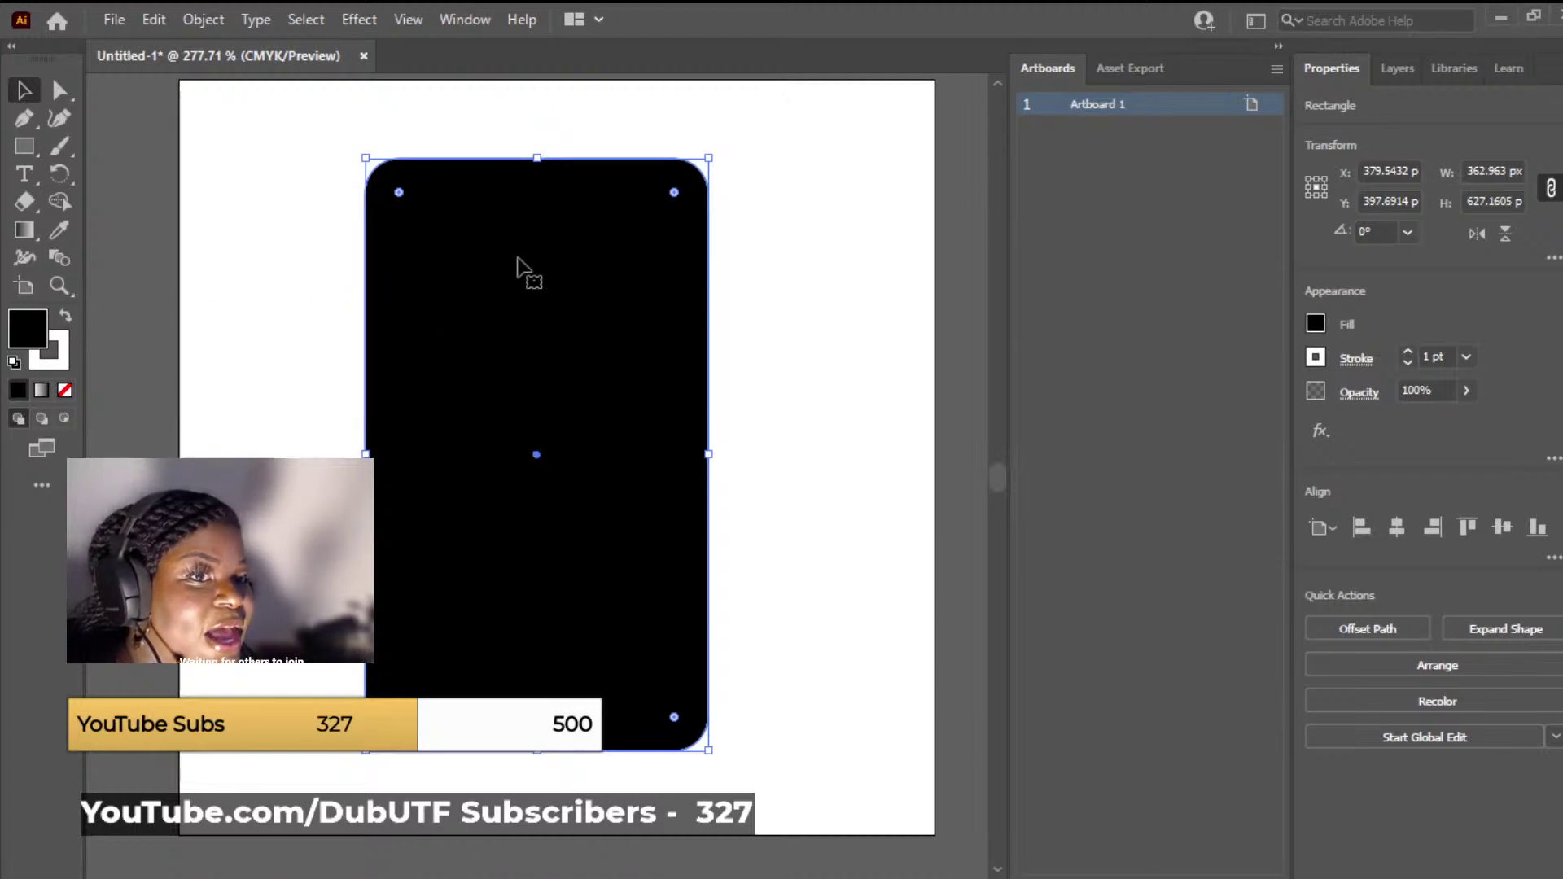
click(981, 403)
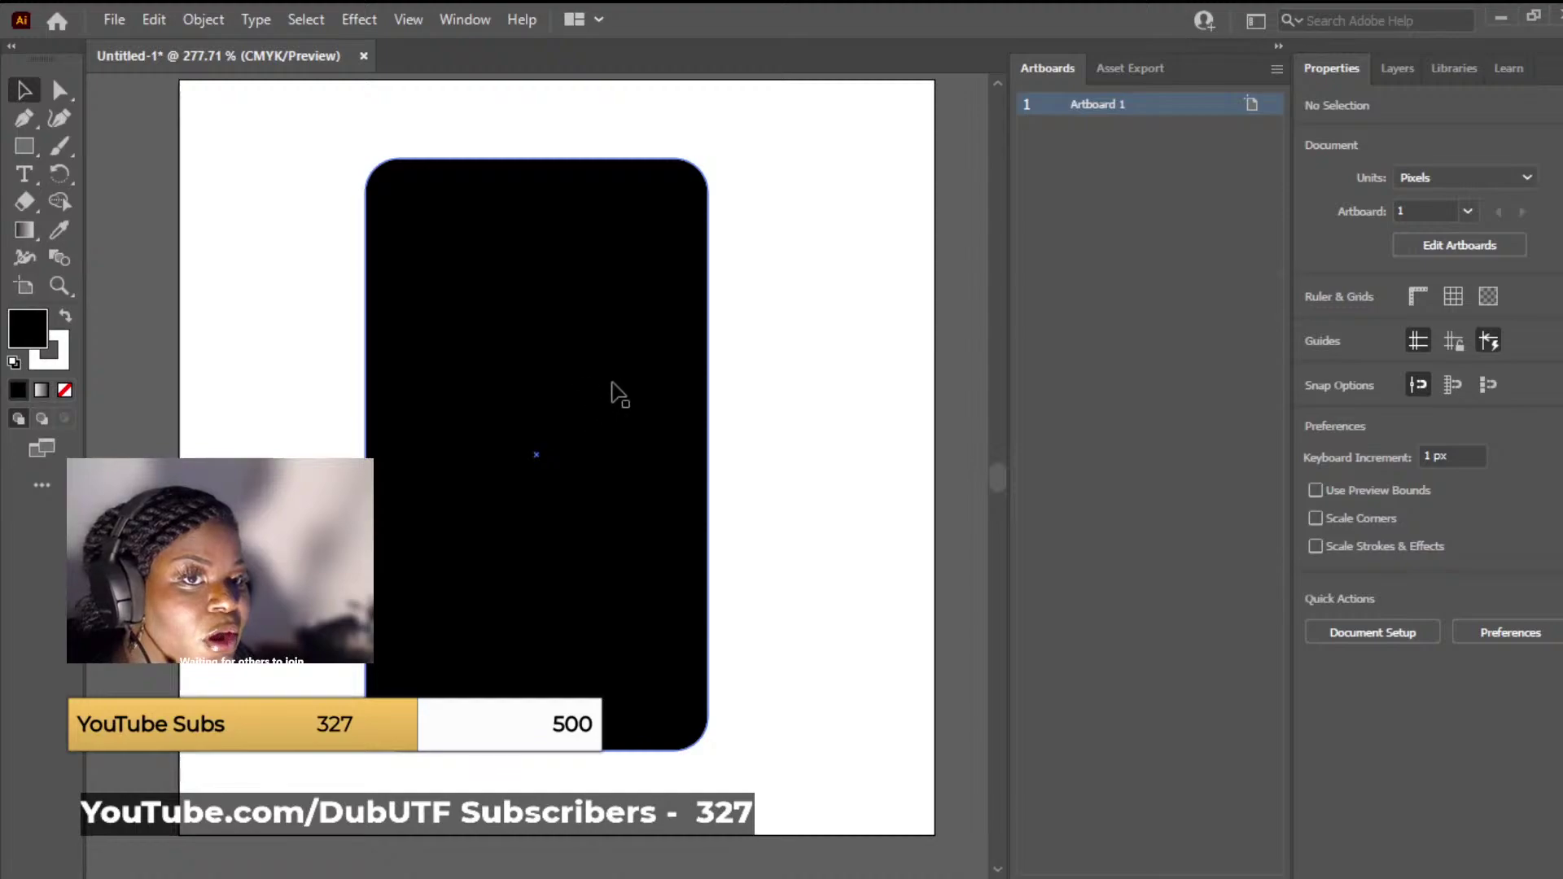
Step: Move the black rectangle sideways to about X 251 px and set its stroke to none
drag(611, 391, 491, 393)
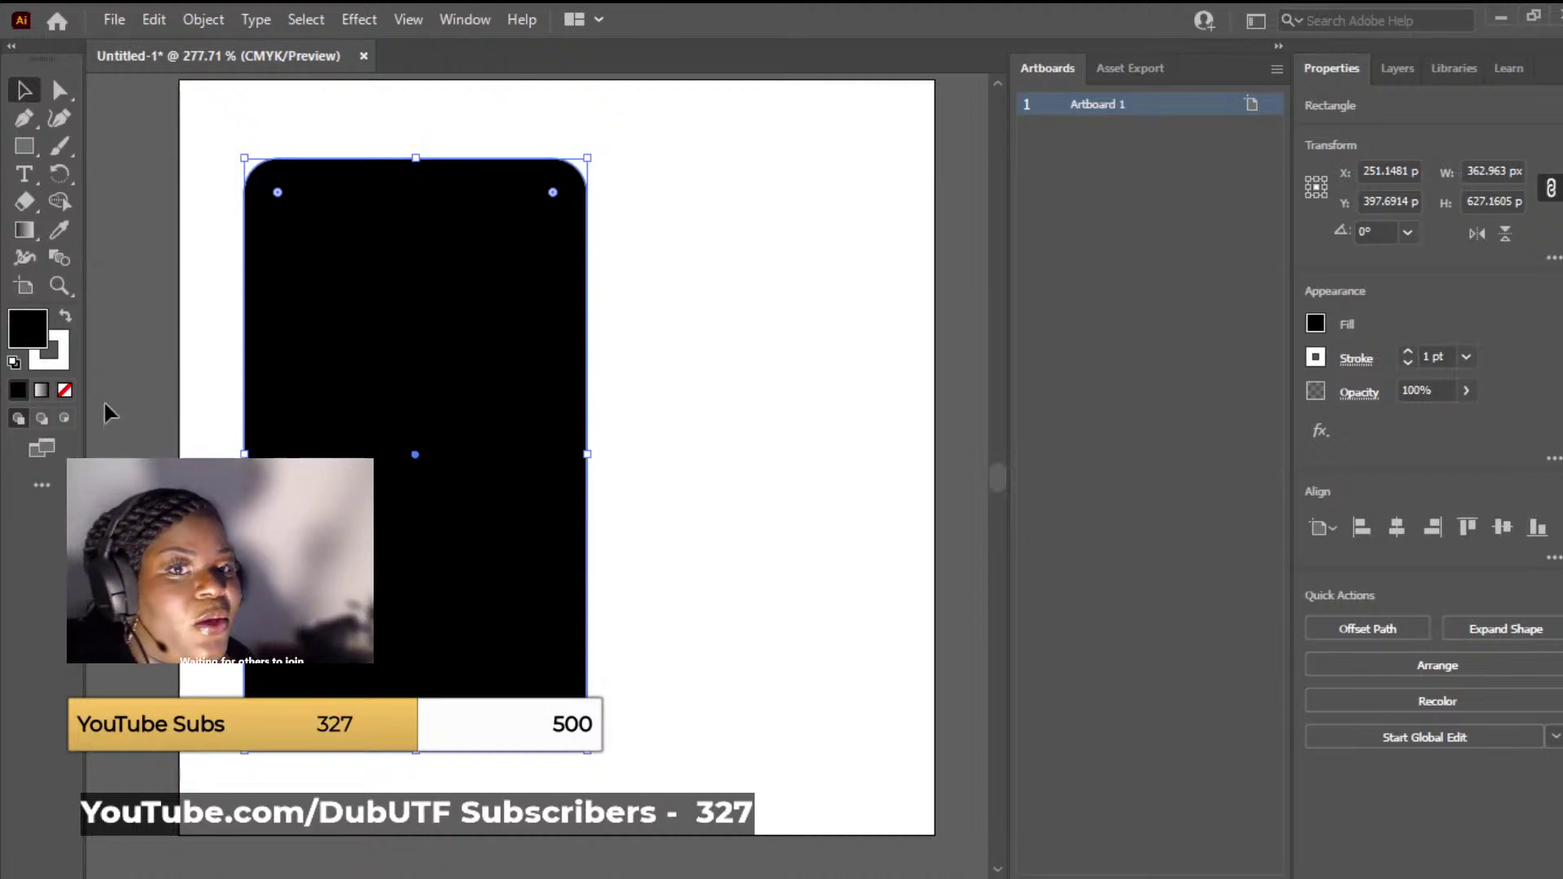
click(64, 390)
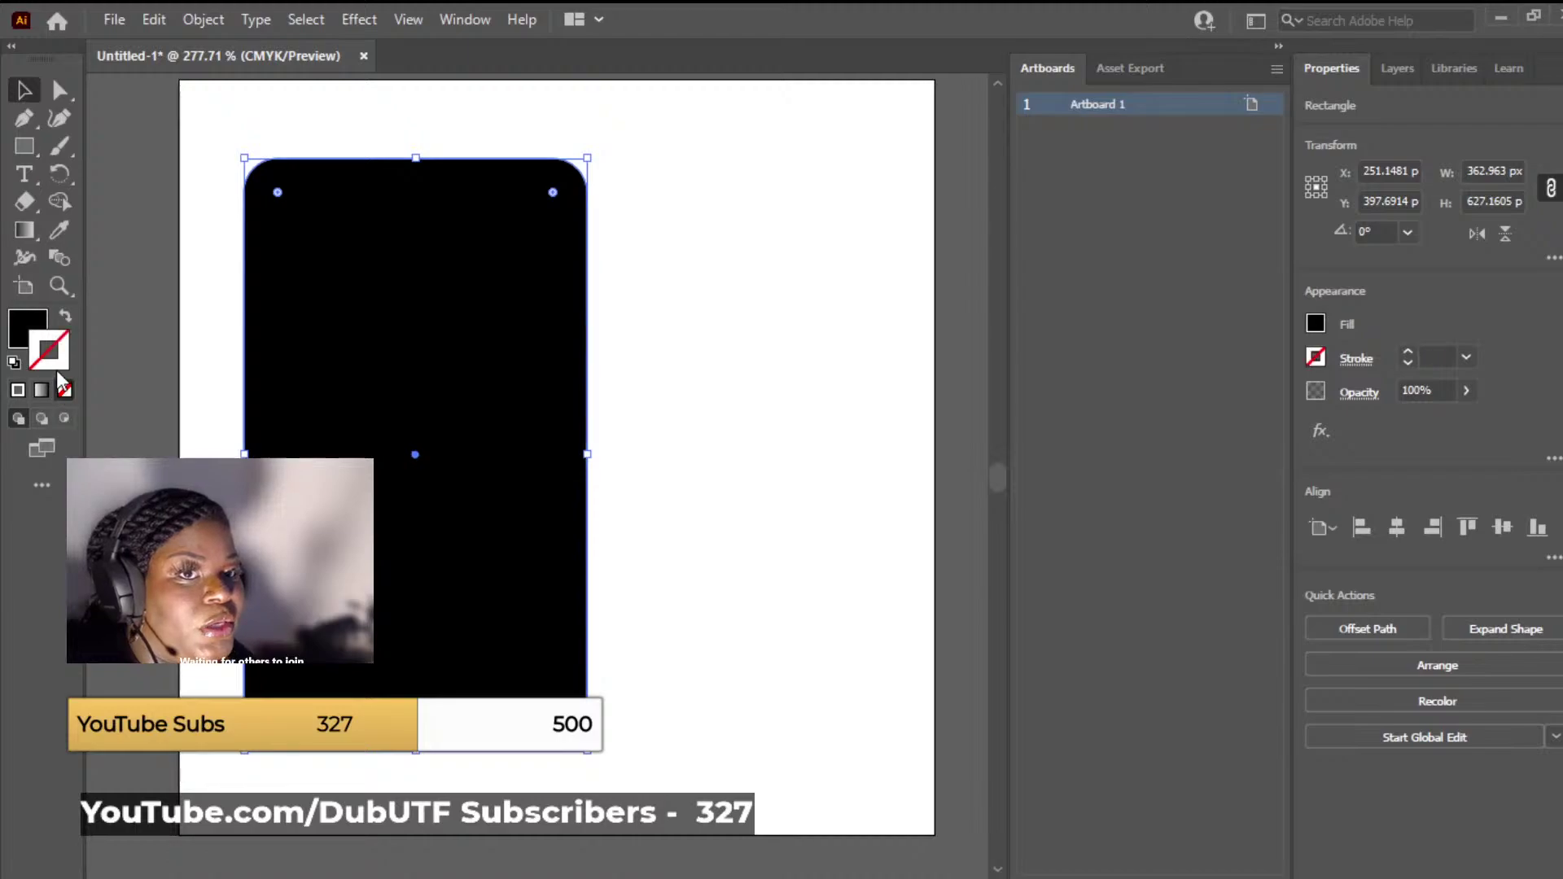
click(26, 327)
click(783, 408)
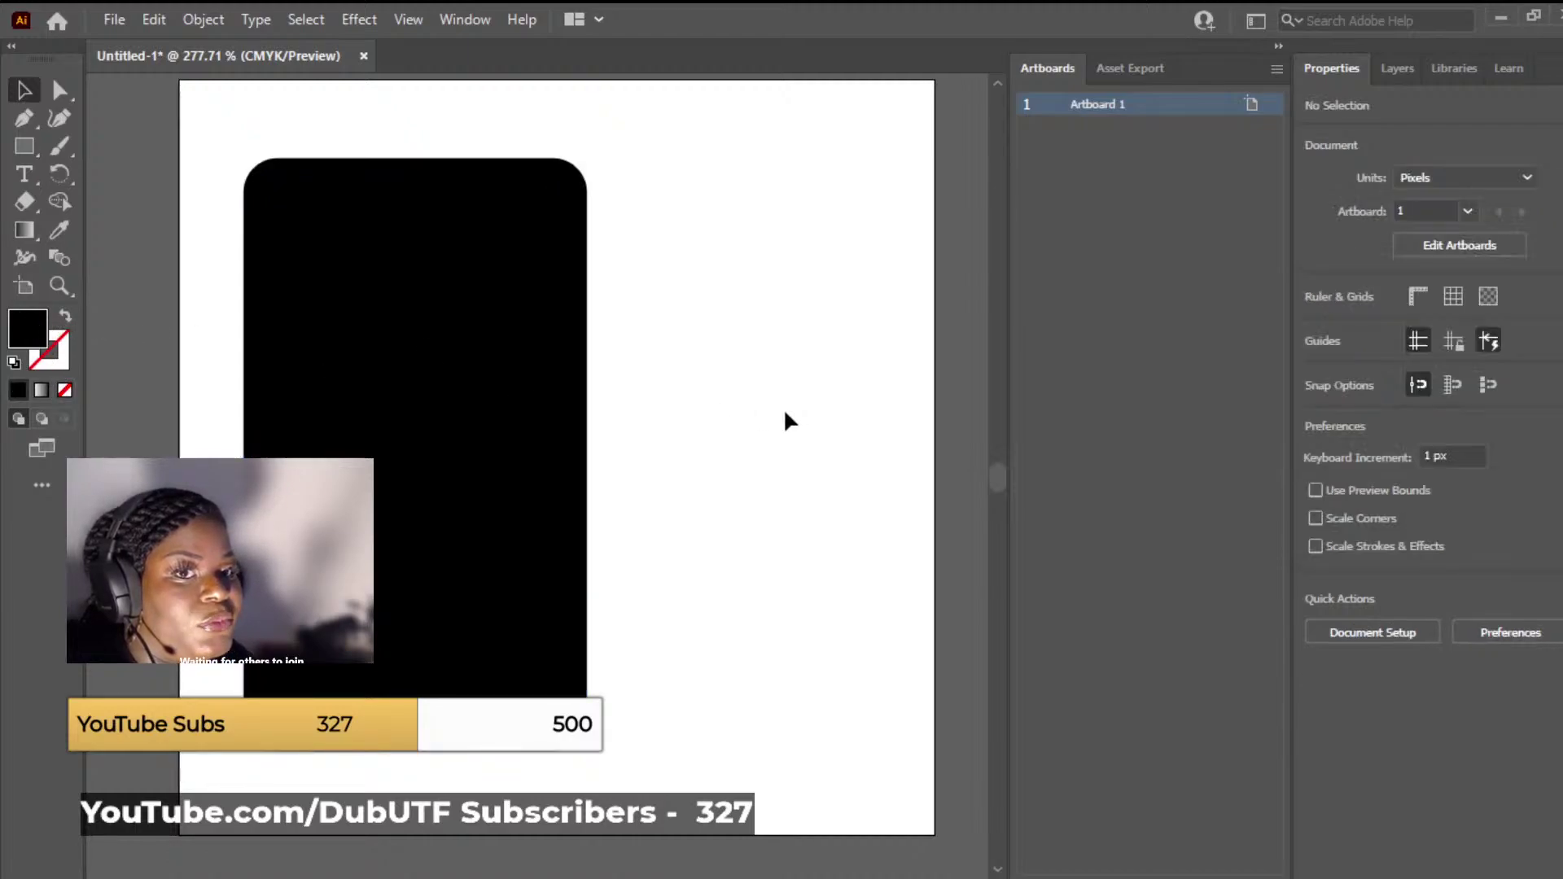
Step: Copy the black rectangle, move the original to about X 581 px, Y 400 px, and collapse the Artboards panel
click(473, 378)
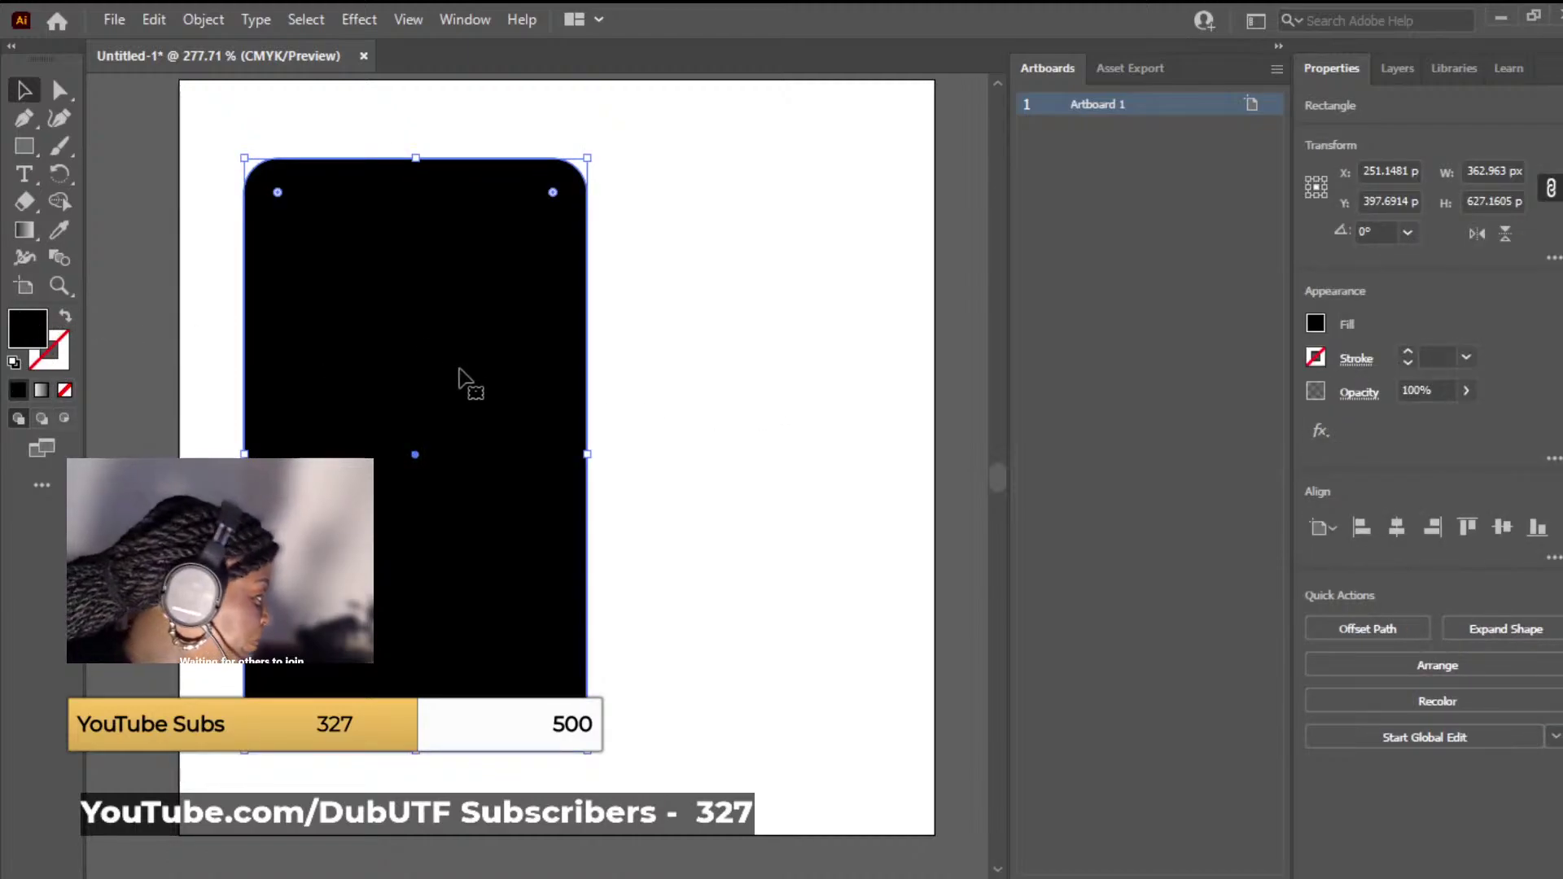
key(ctrl+c)
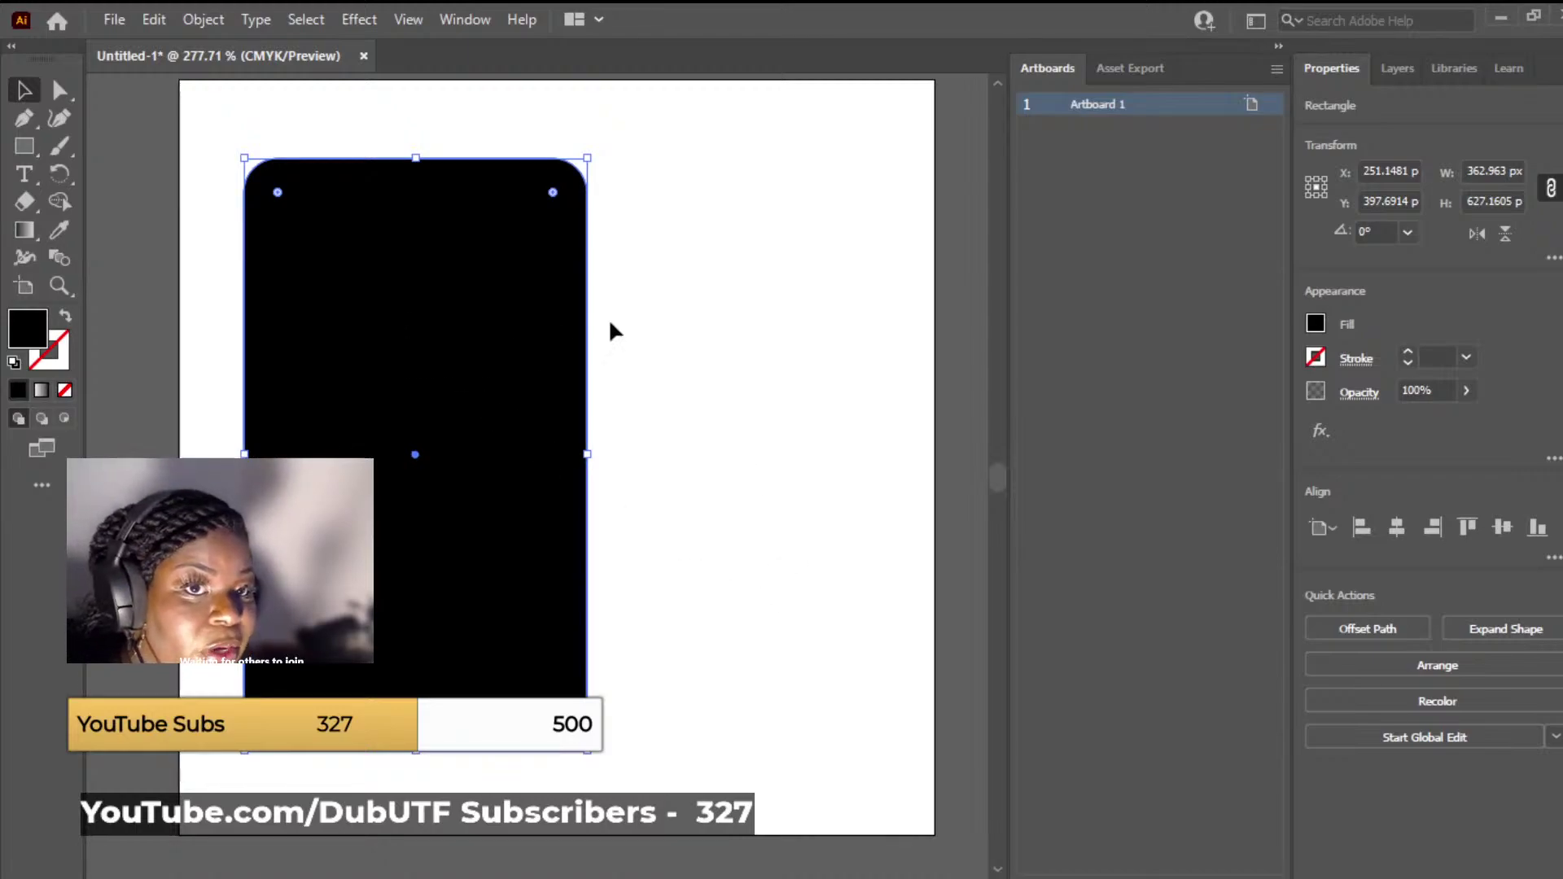
drag(492, 348, 813, 359)
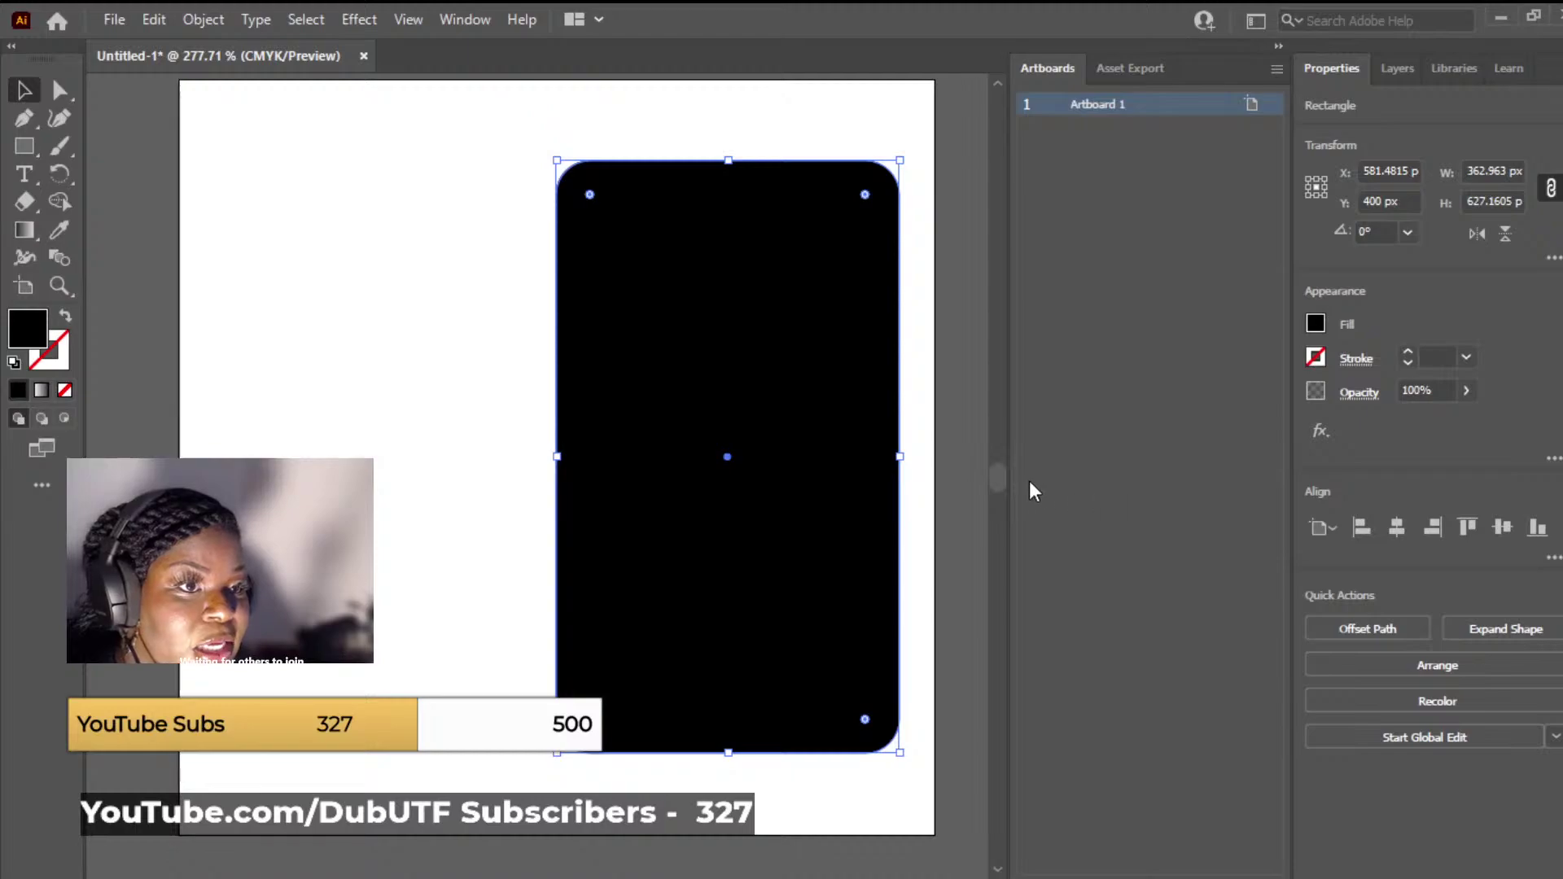
click(1278, 46)
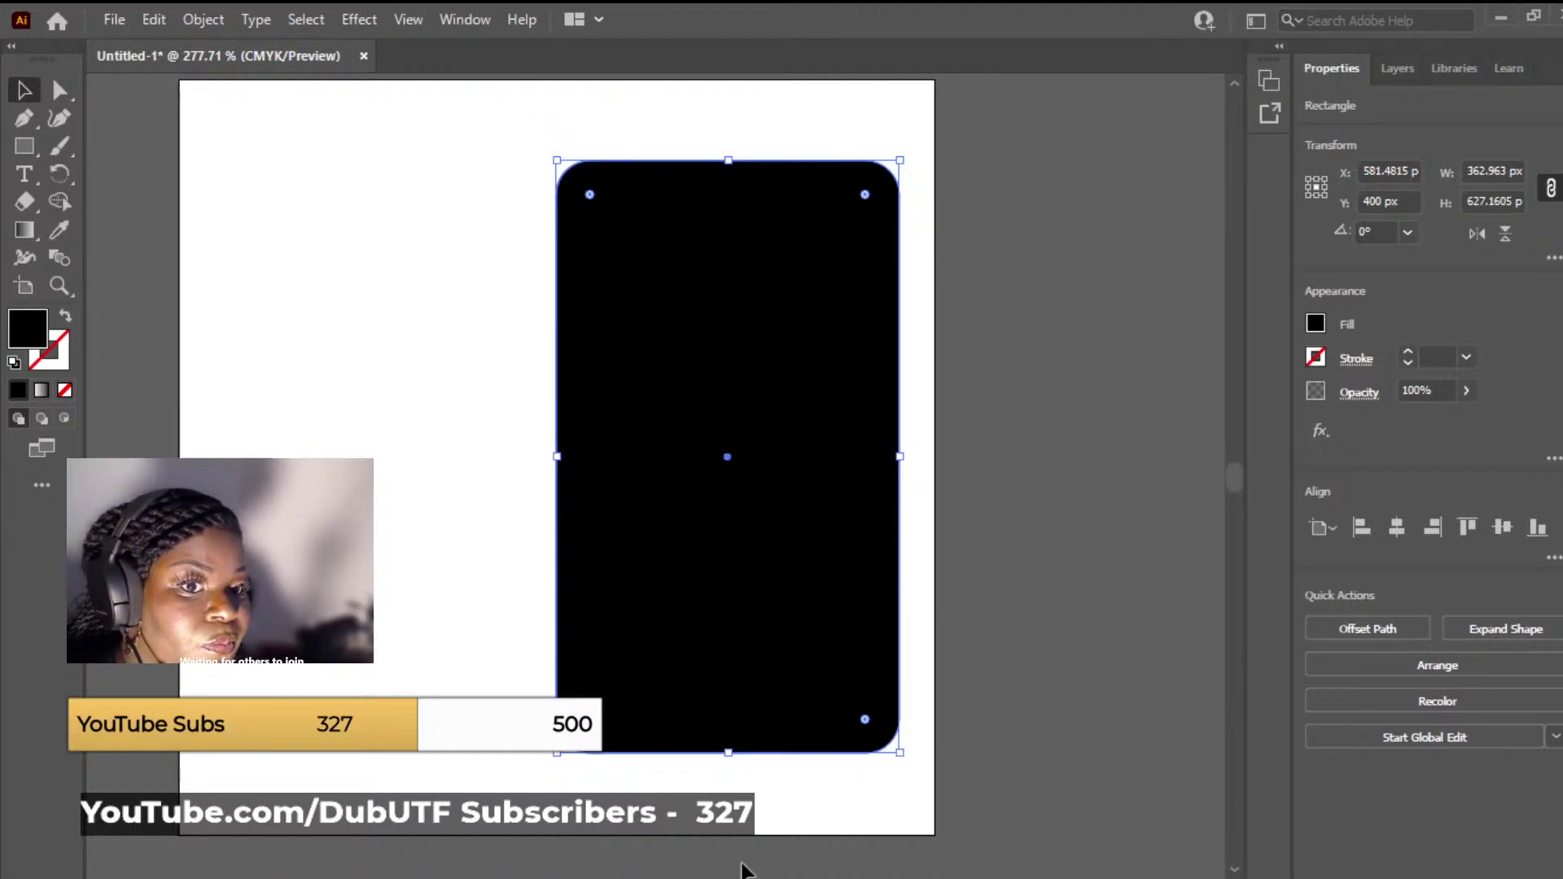
scroll(744, 869, left, 5)
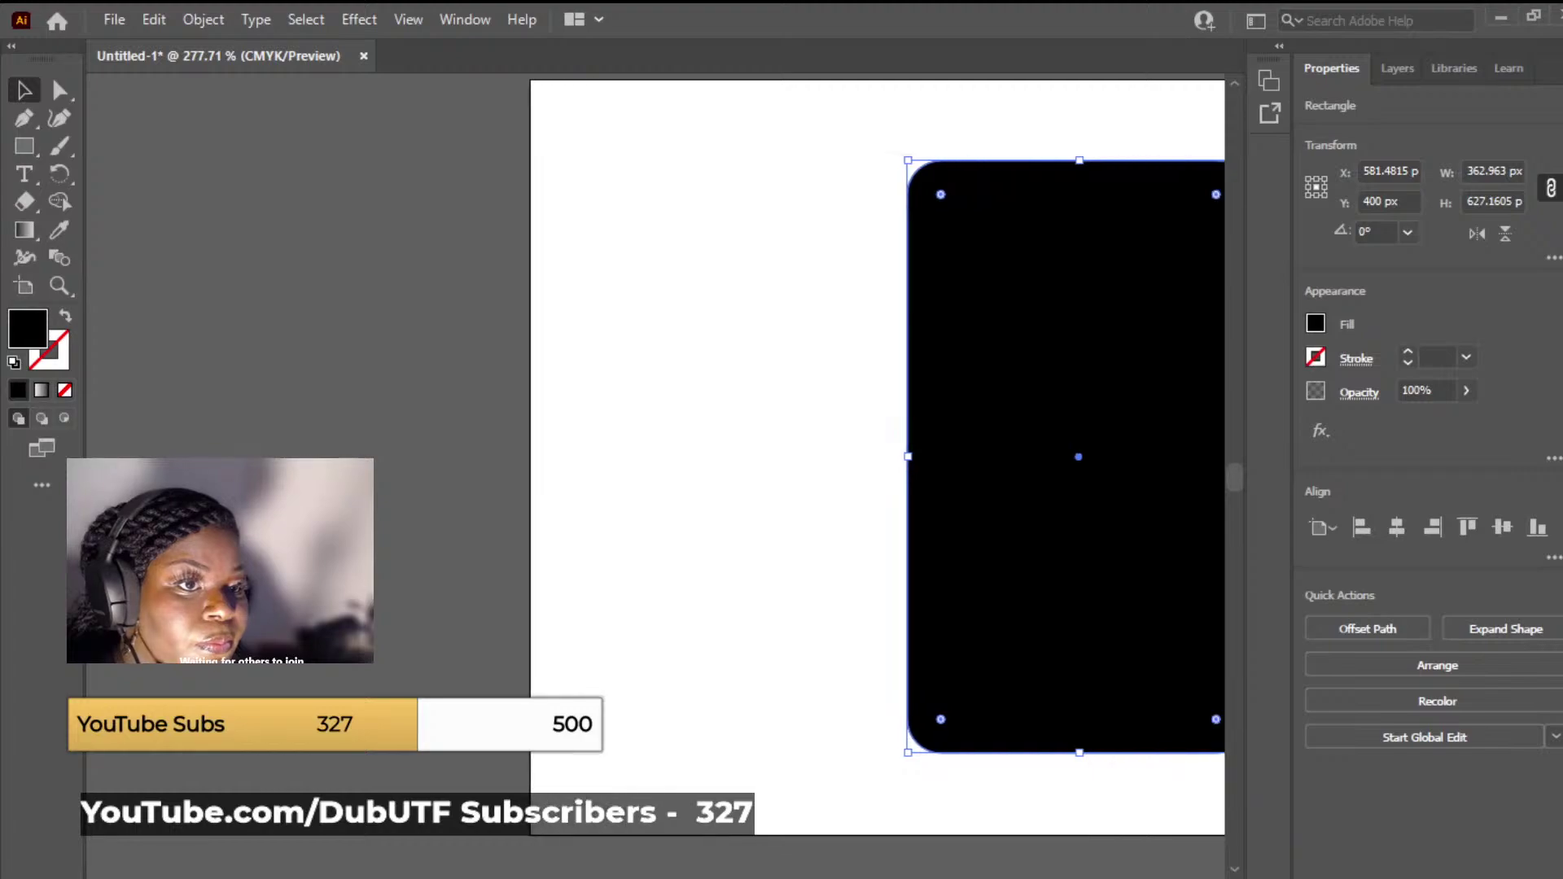
scroll(335, 314, right, 2)
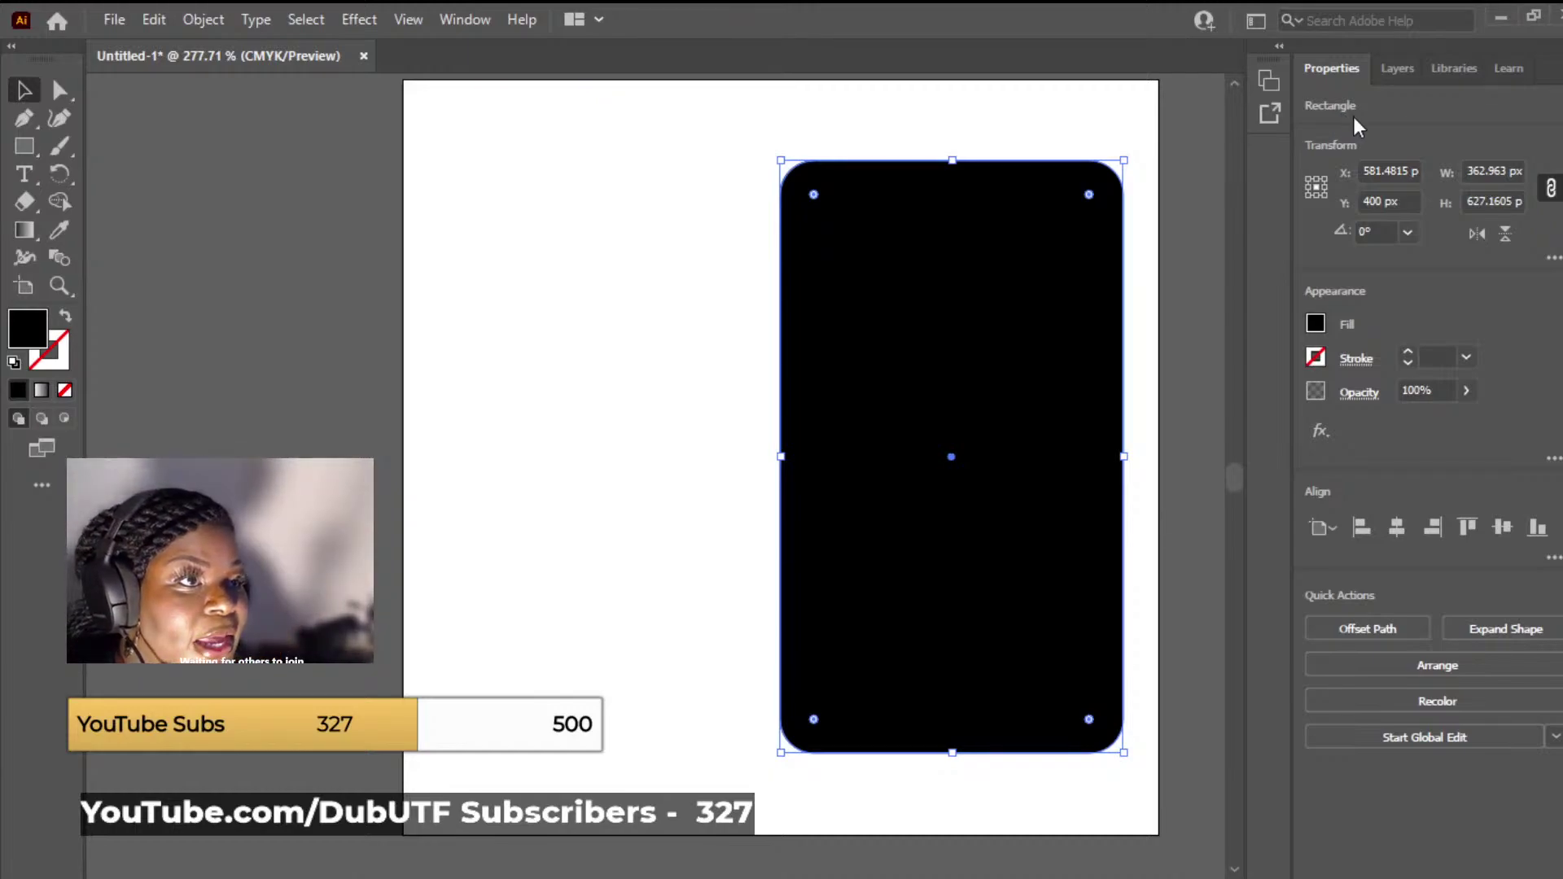
click(642, 383)
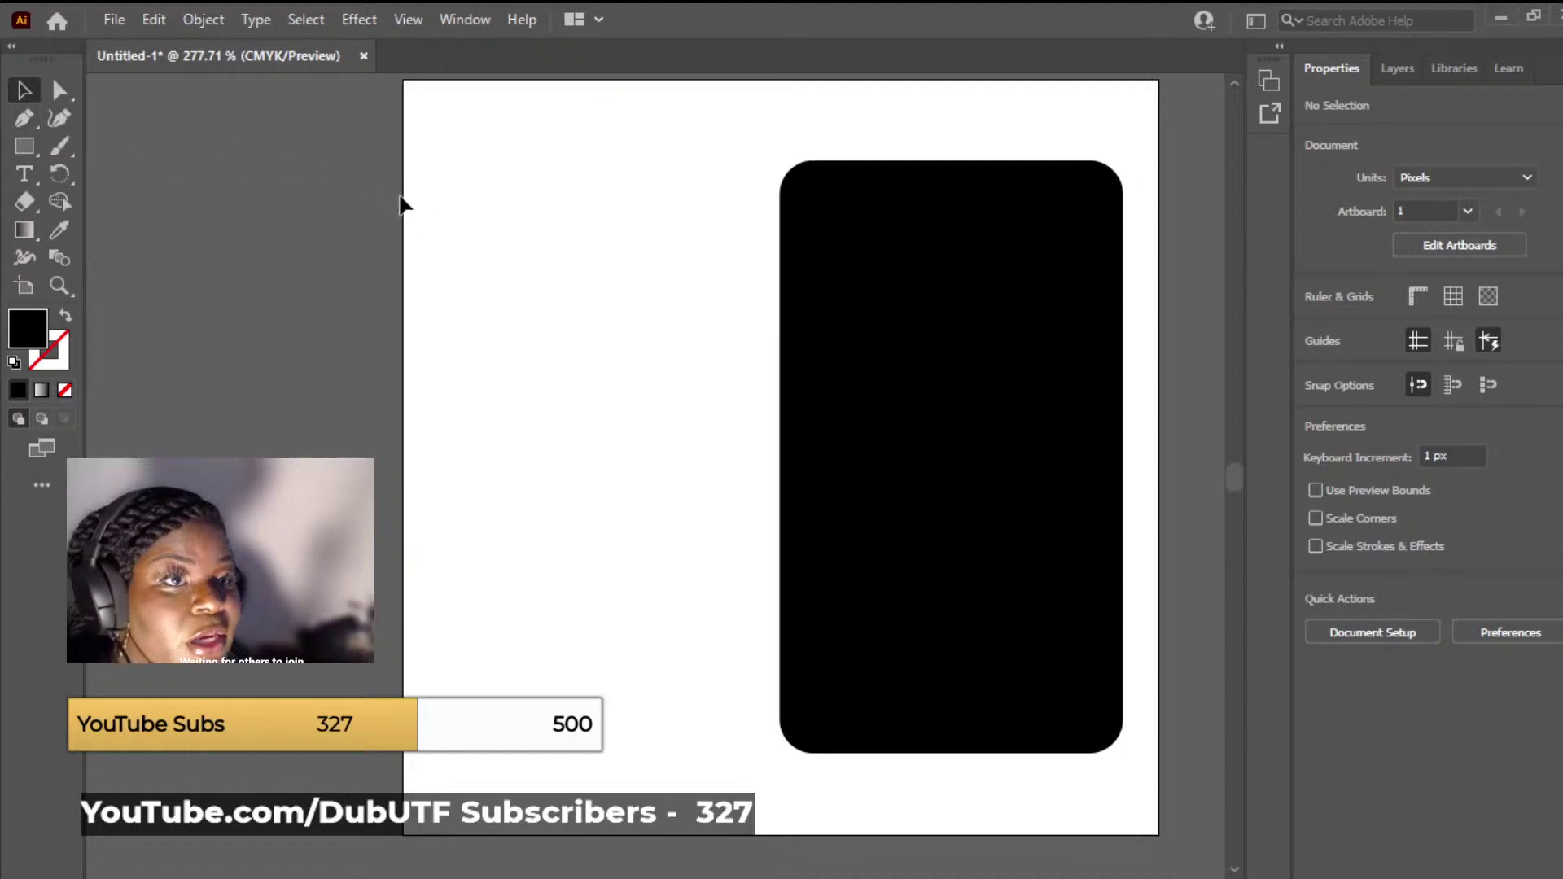
click(865, 291)
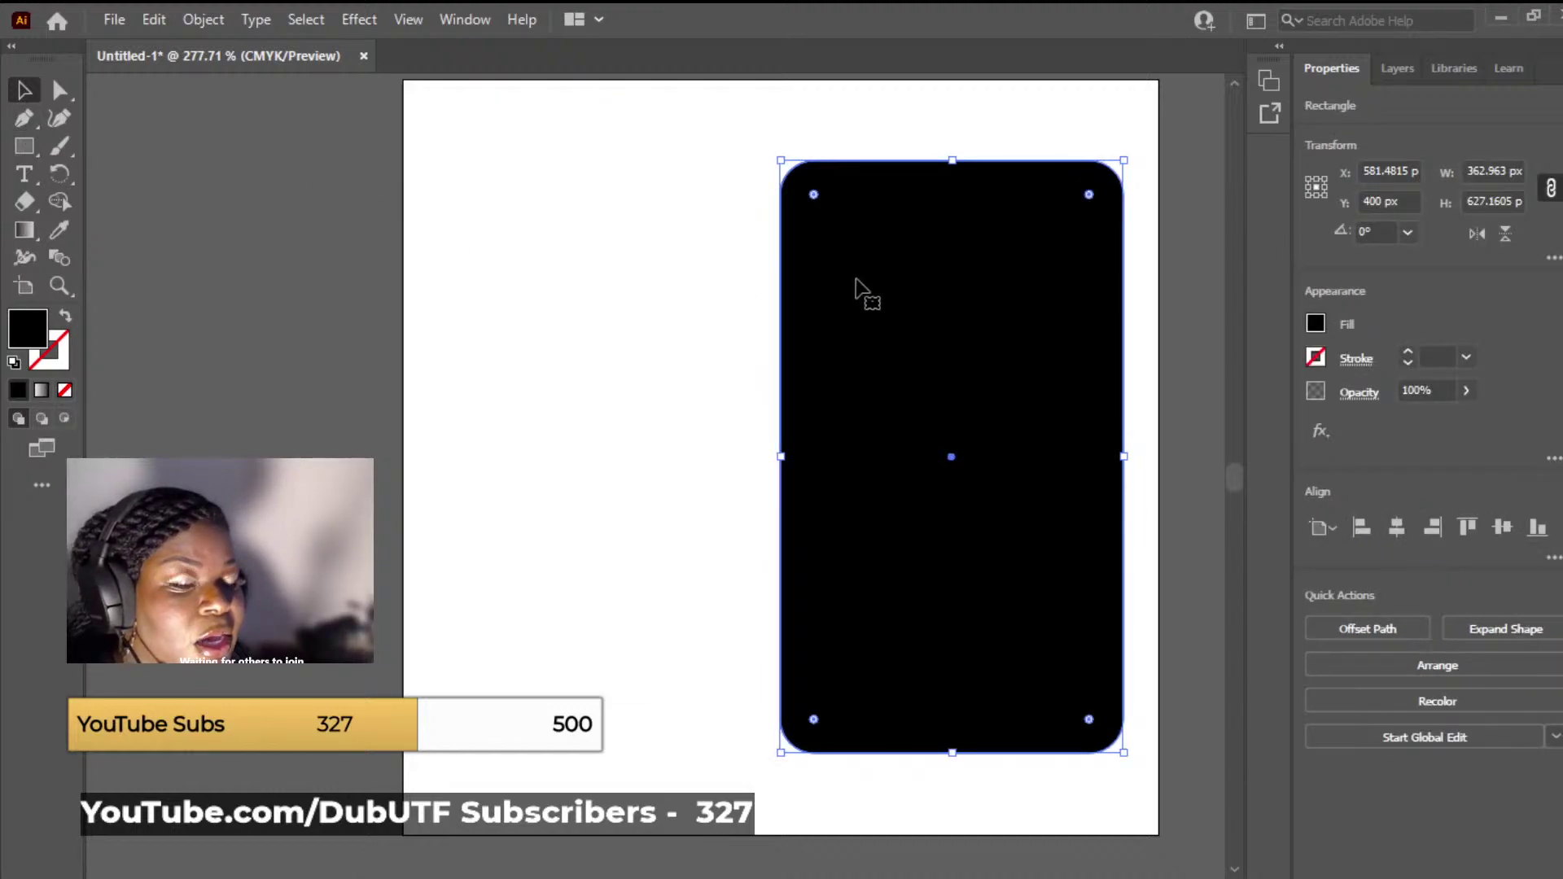
key(a)
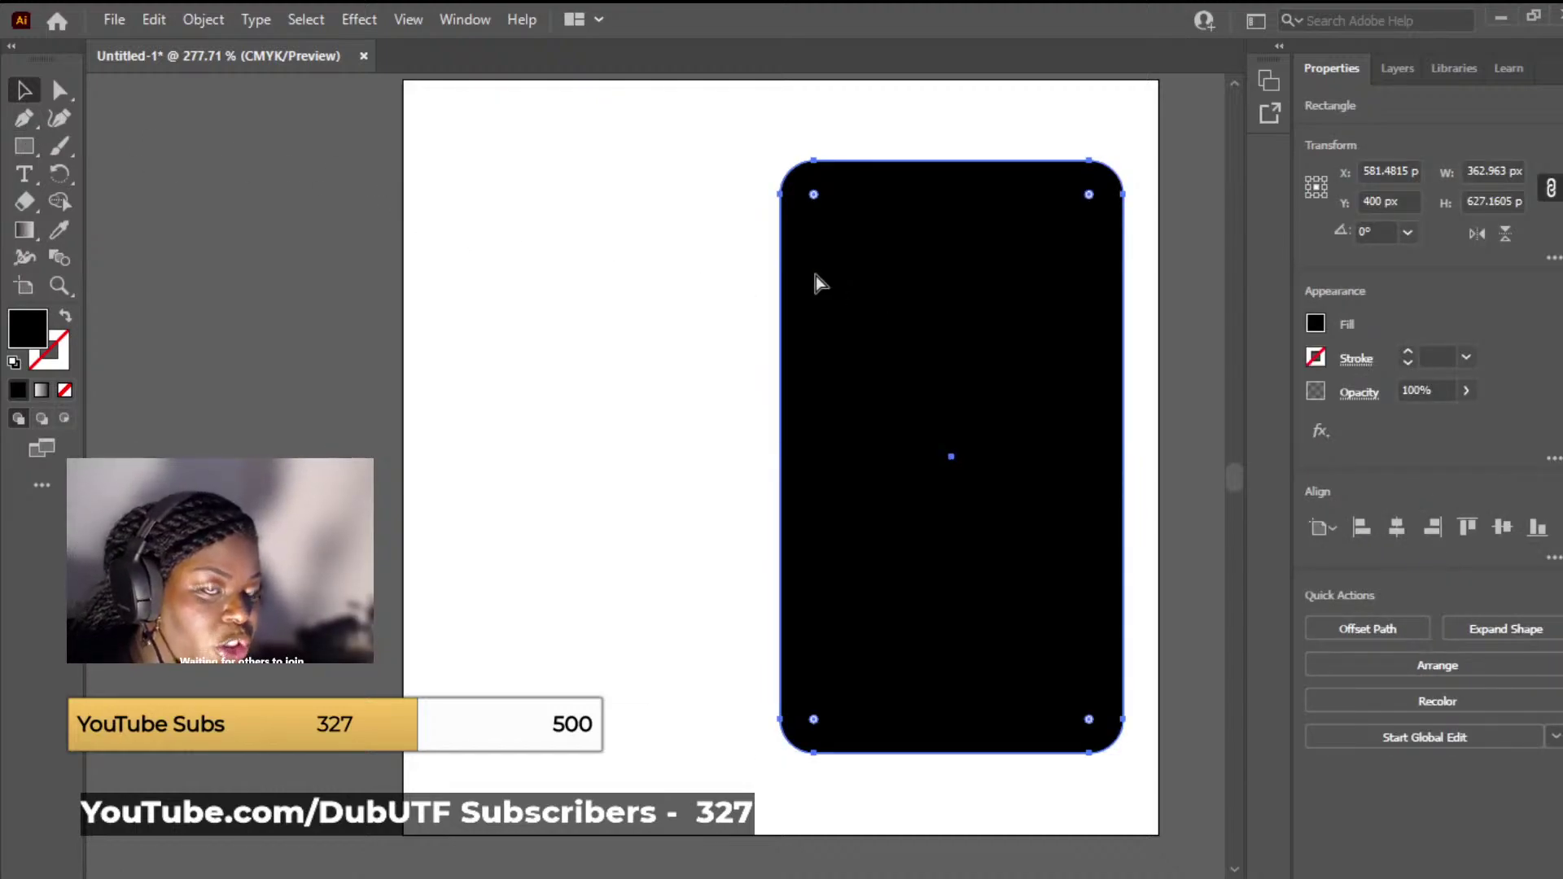
drag(1001, 339, 754, 331)
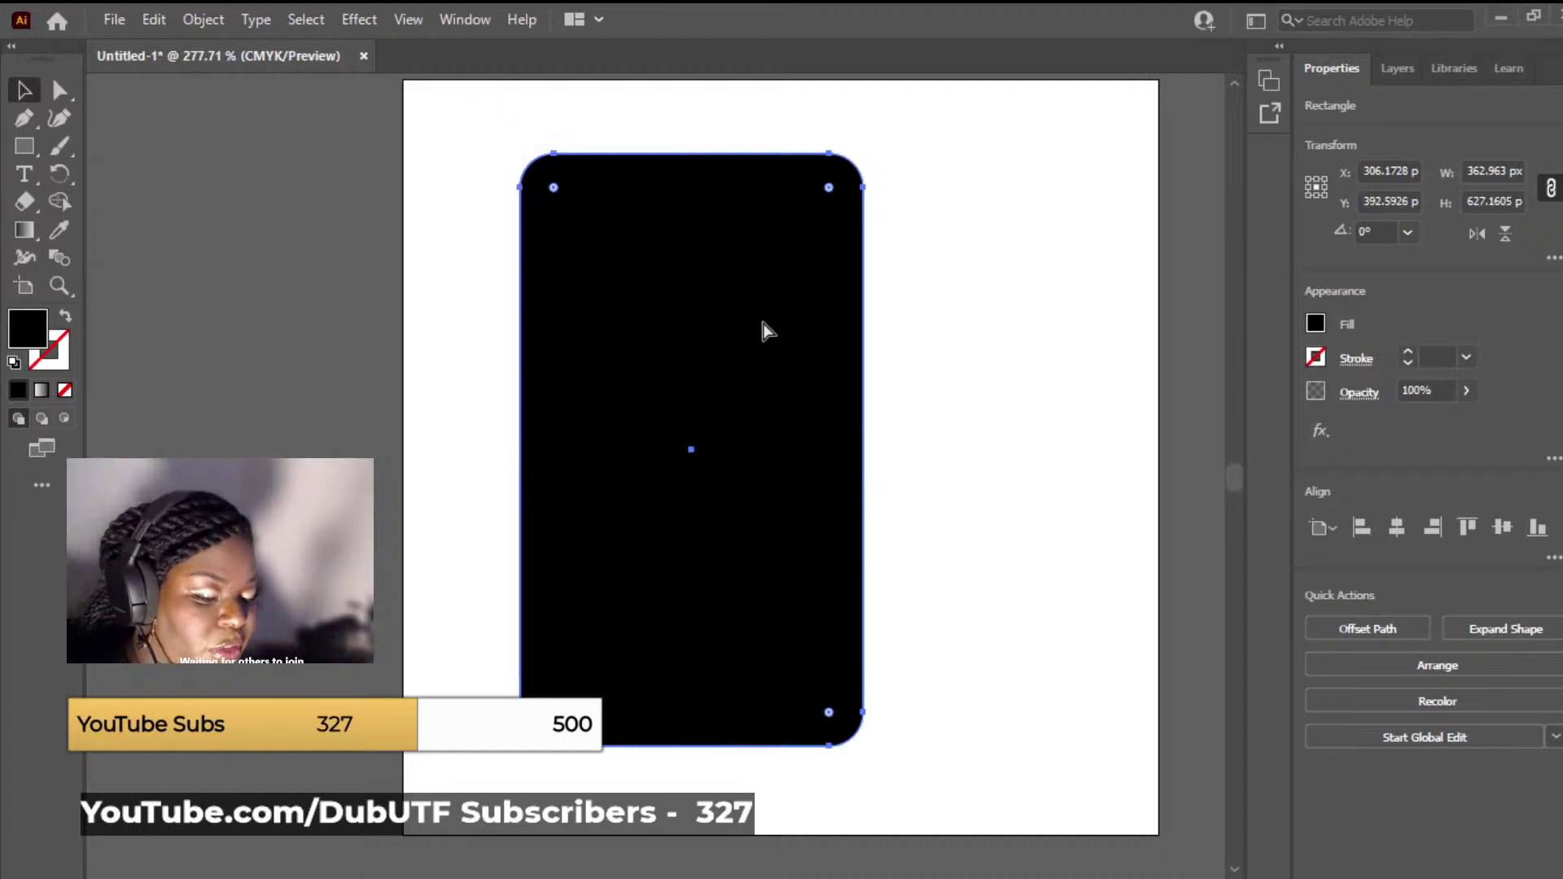
key(ctrl+z)
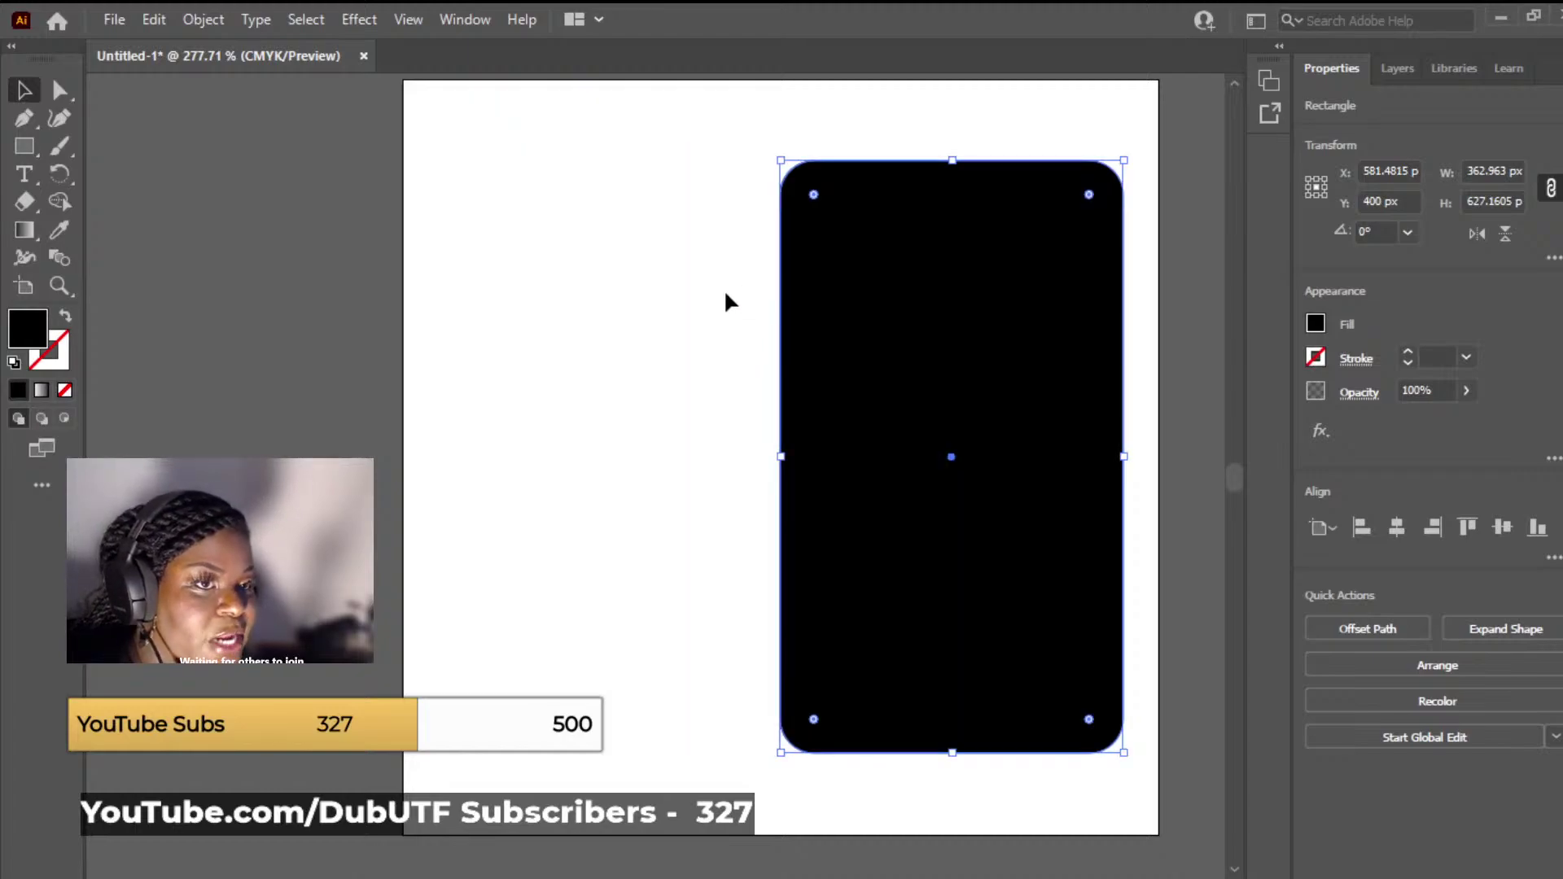
Step: Paste the copied rounded rectangle beside the original and change the copy's fill to light grey
click(725, 291)
key(ctrl+v)
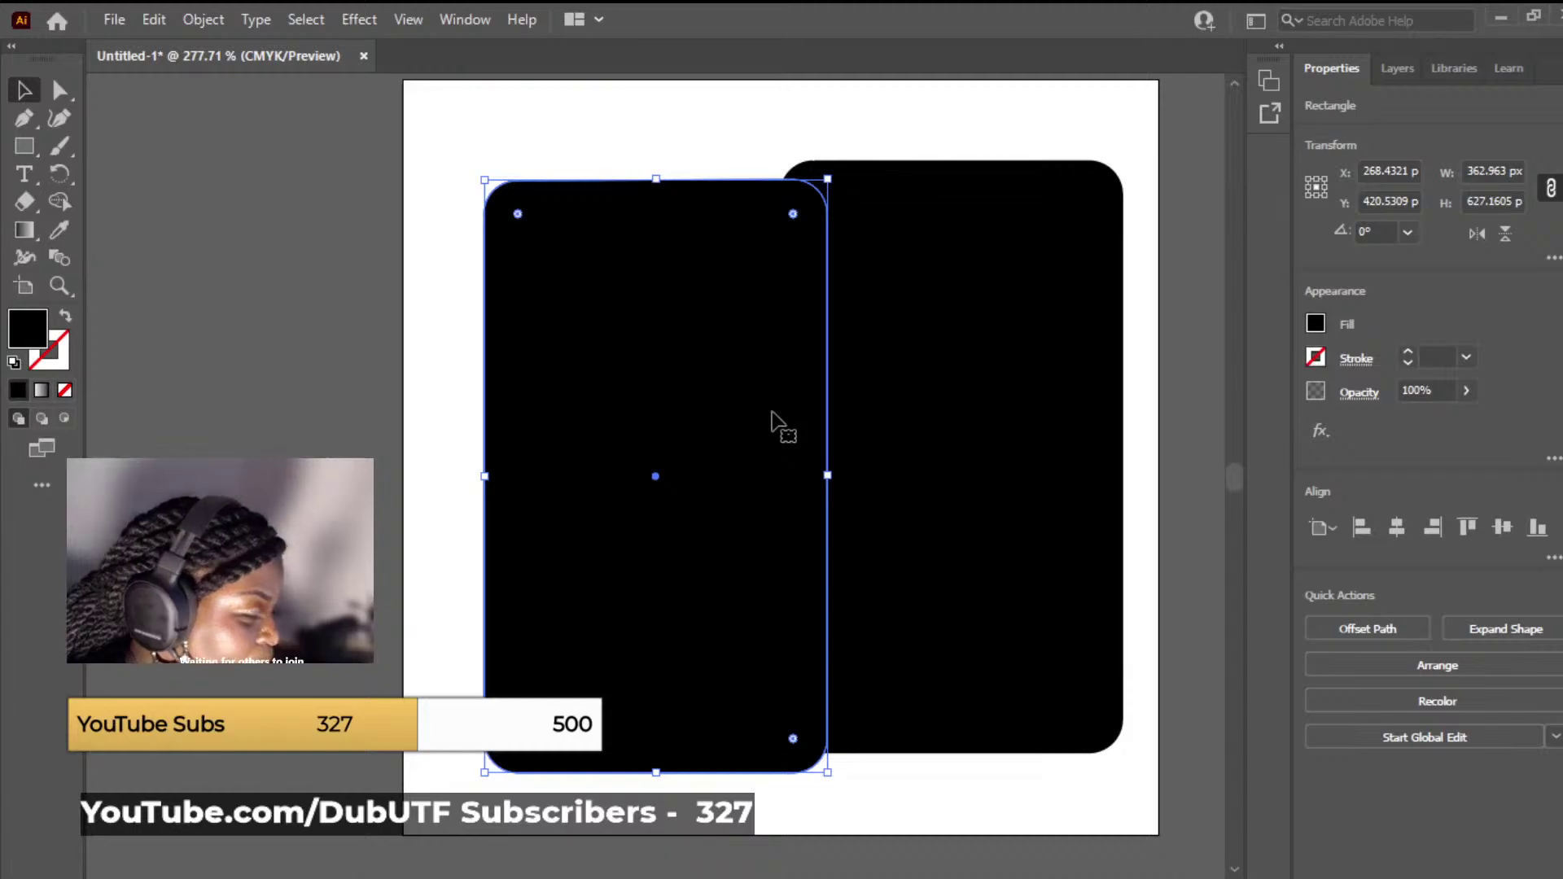
click(377, 304)
click(802, 423)
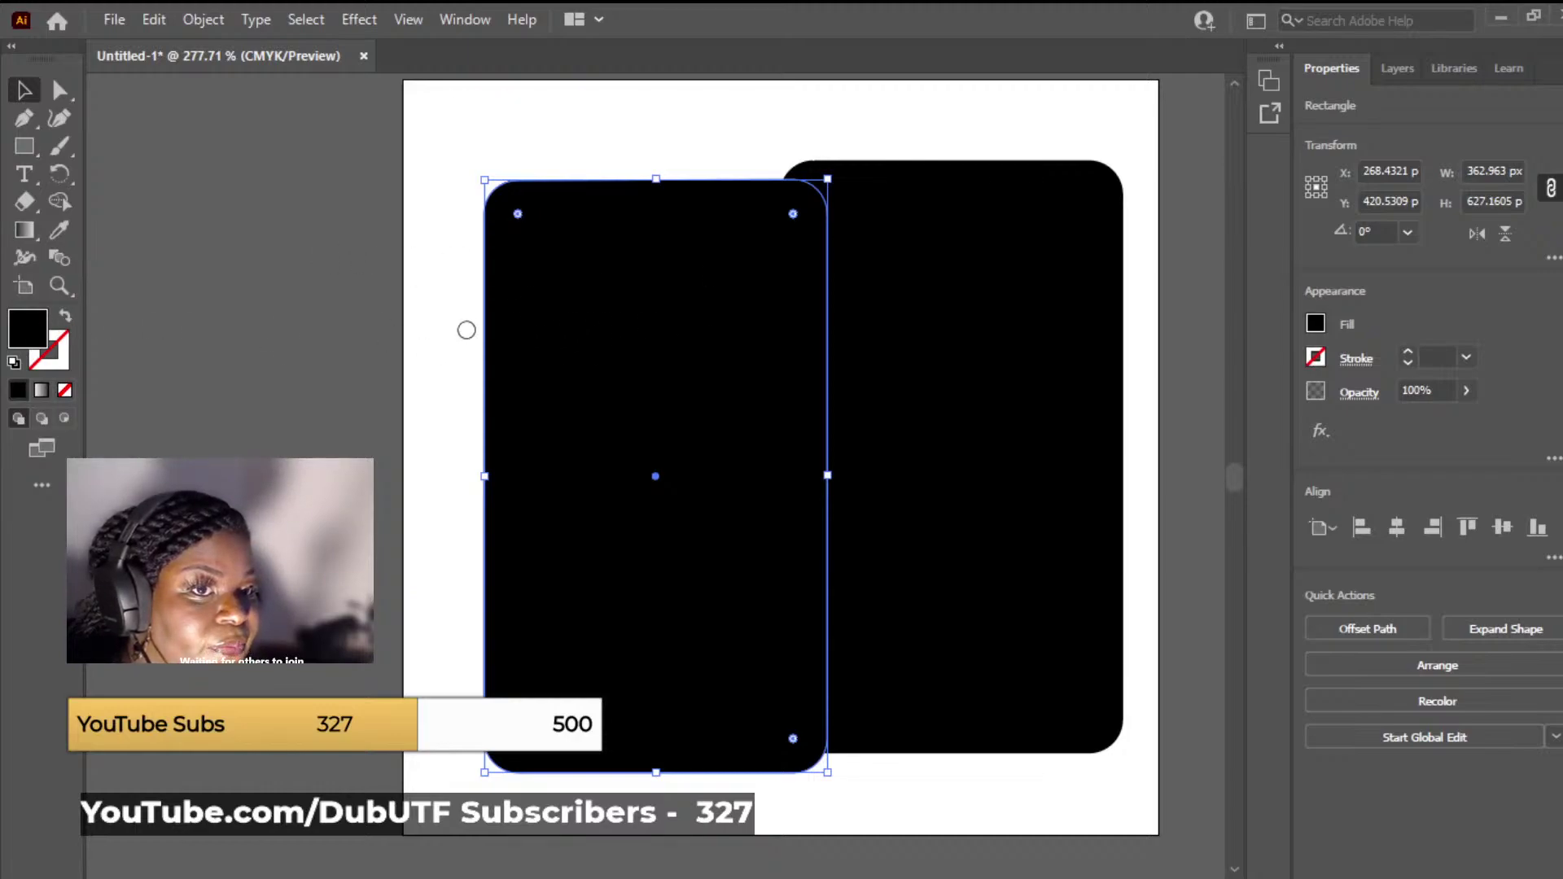
key(ctrl+z)
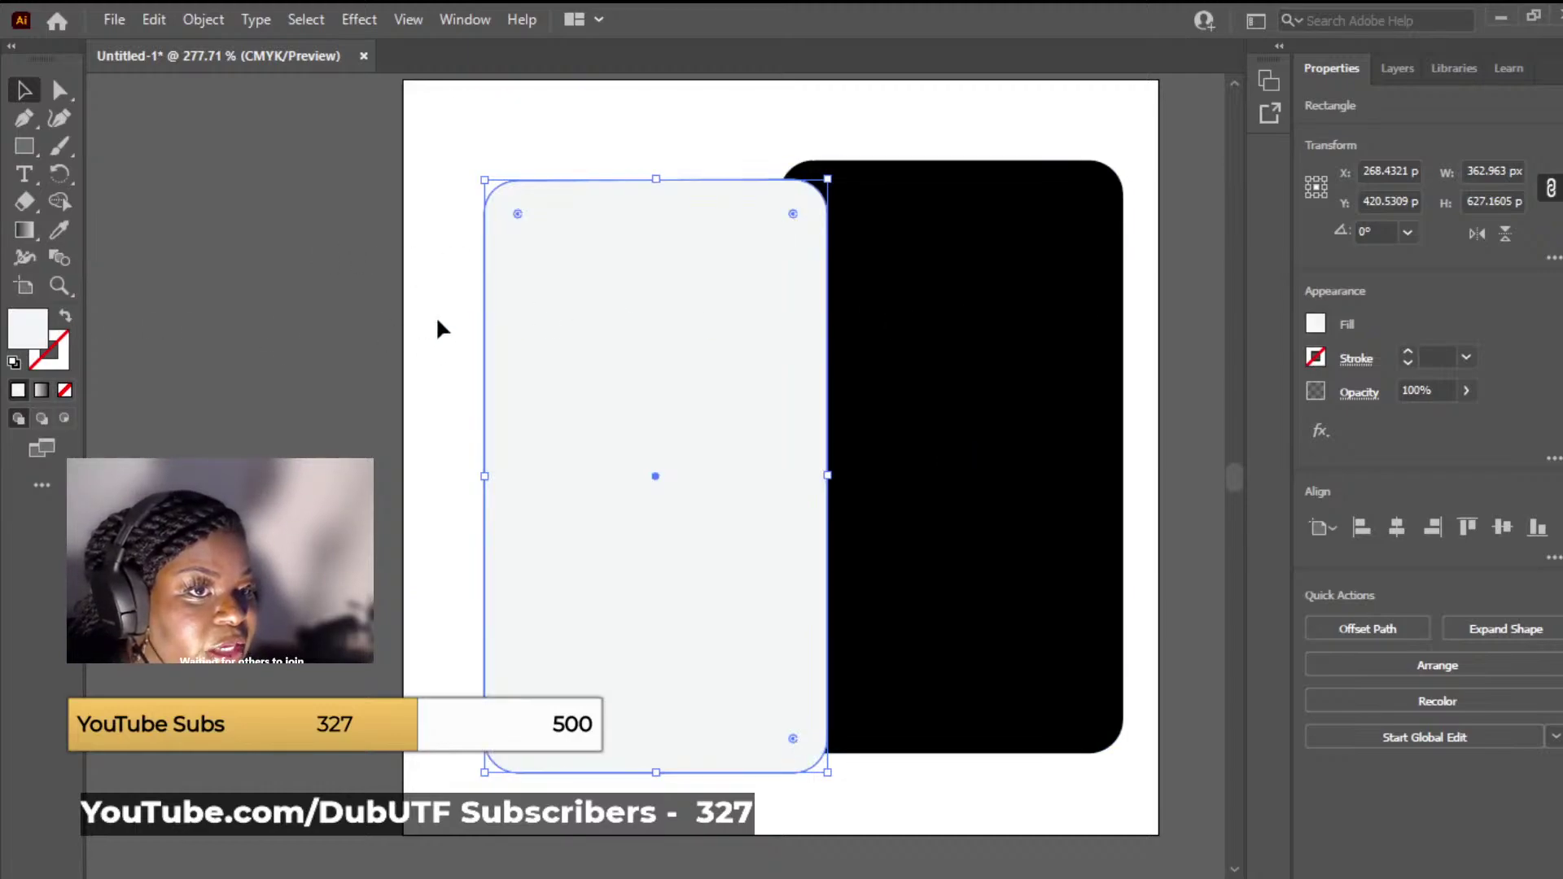
Step: Move the light grey rectangle over the black one, at about X 581 px, Y 427 px
click(372, 352)
drag(663, 349, 963, 363)
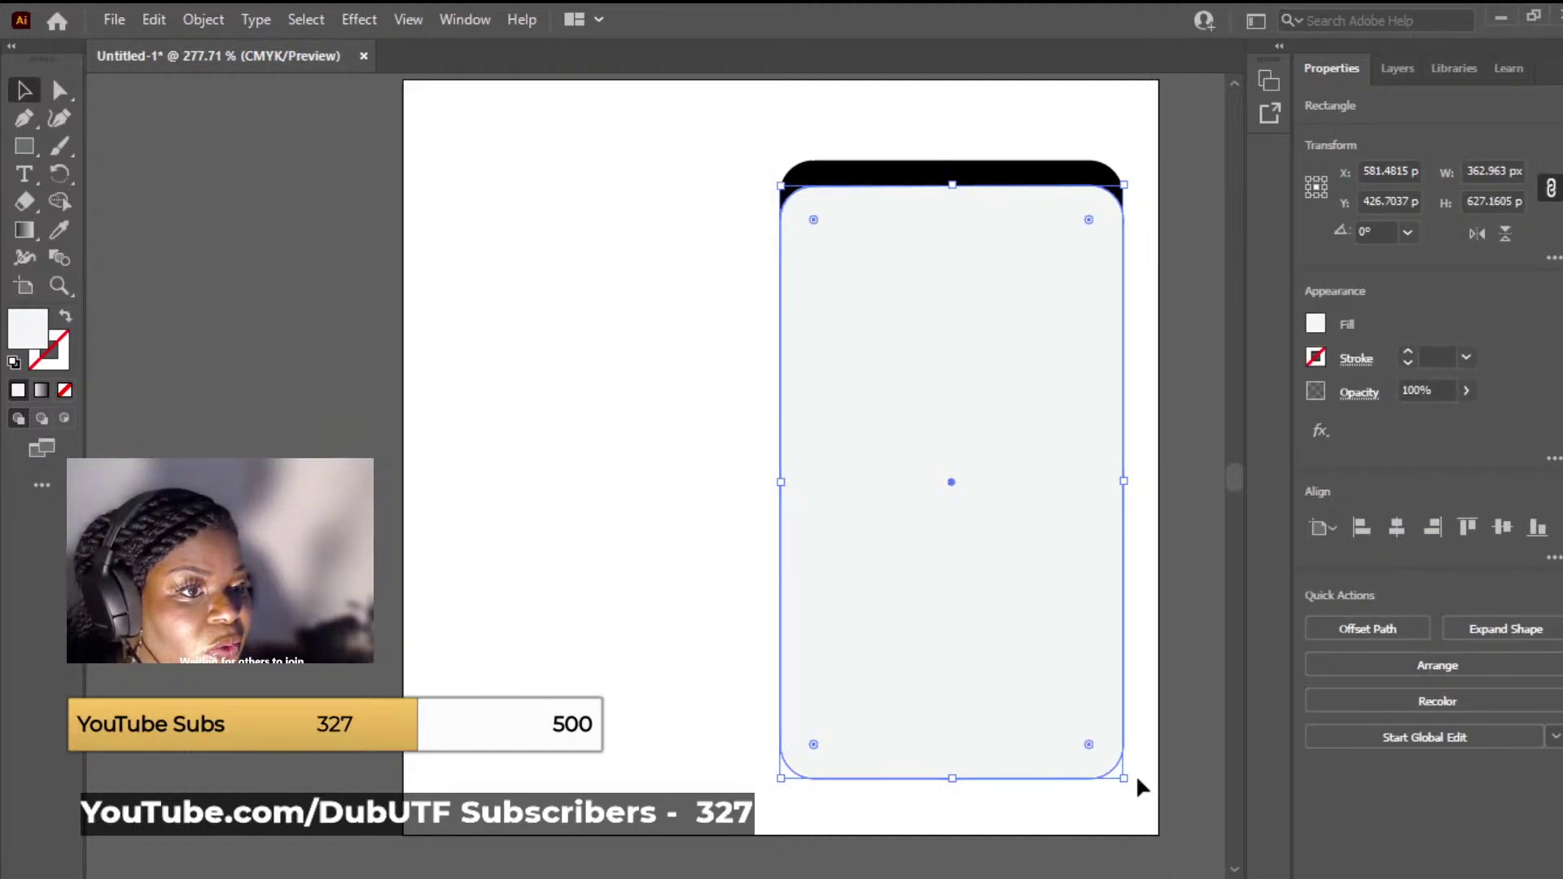